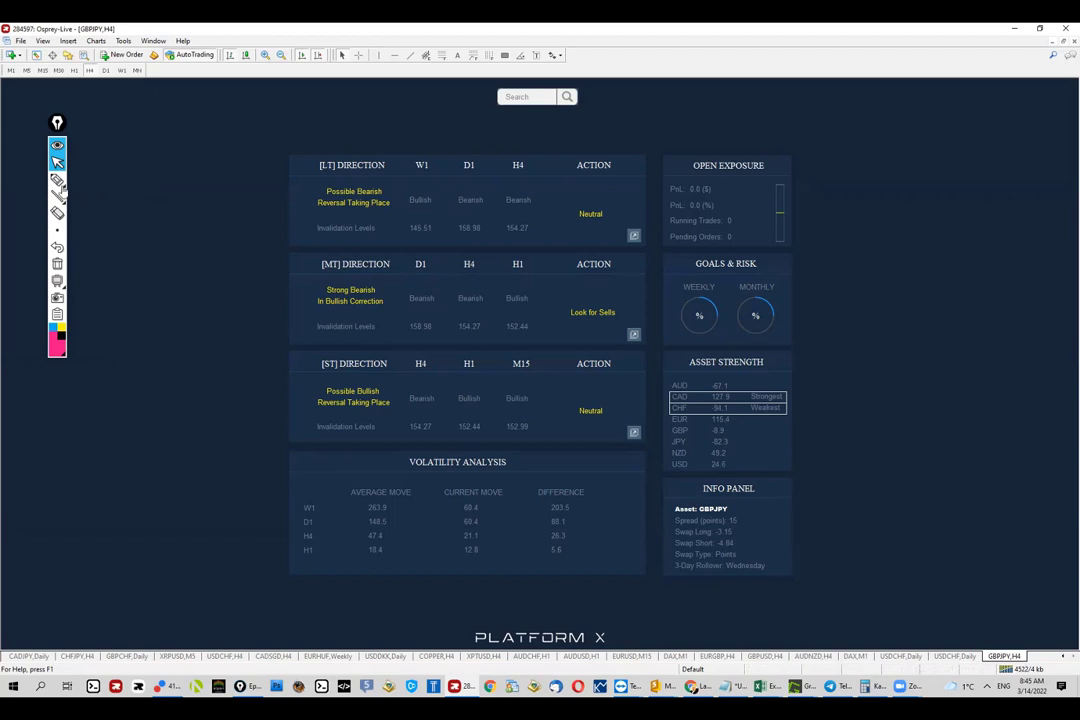
Step: Circle the Neutral action of the LT direction in yellow with the freehand pen
left_click(57, 180)
left_click(60, 331)
mouse_move(620, 203)
left_mouse_down()
mouse_move(552, 217)
mouse_move(618, 206)
left_mouse_up()
key("ctrl+shift+2")
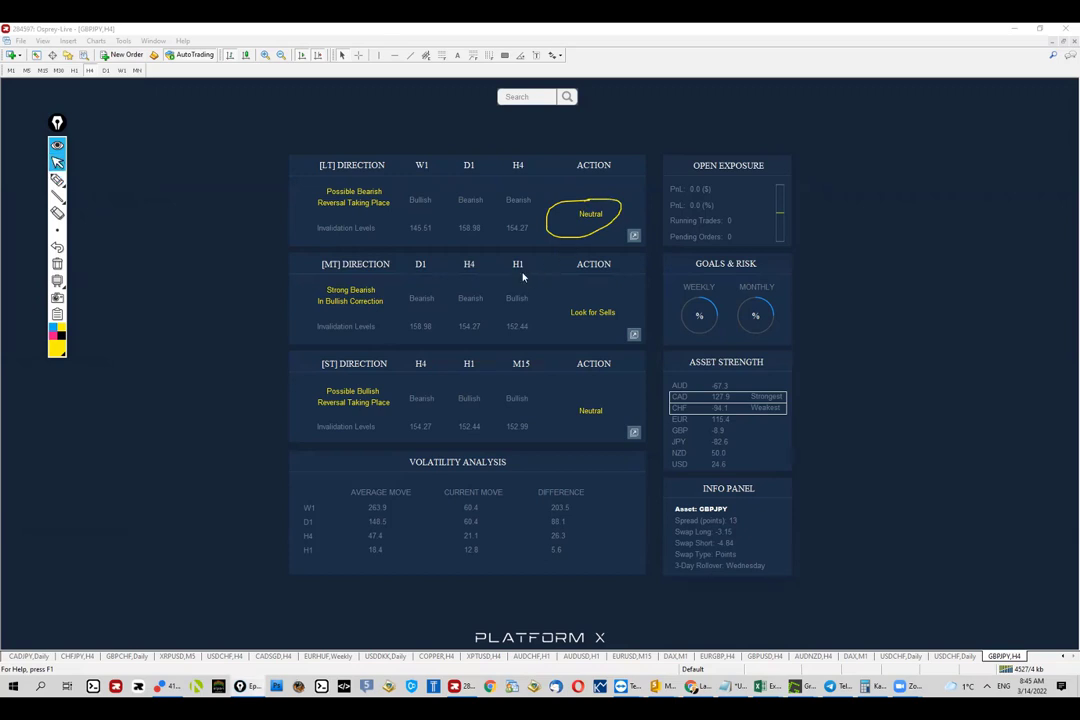
Step: Open the long-term GBPJPY chart, clear the circle and set the timeframe to D1
left_click(288, 301)
left_click(58, 264)
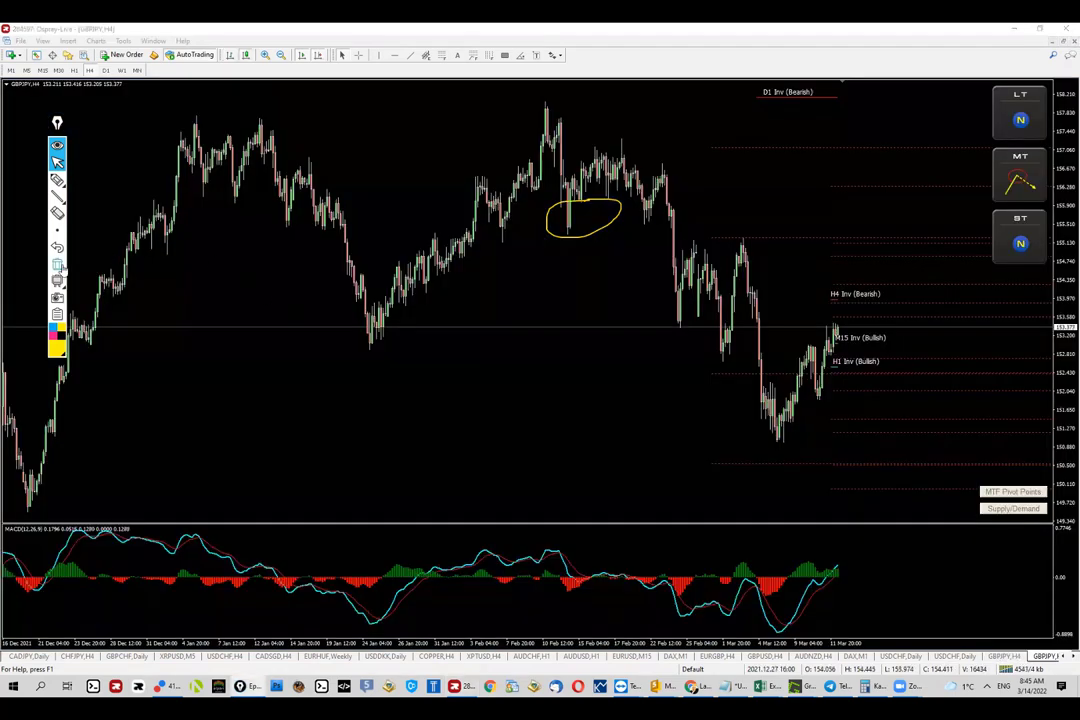
left_click(106, 70)
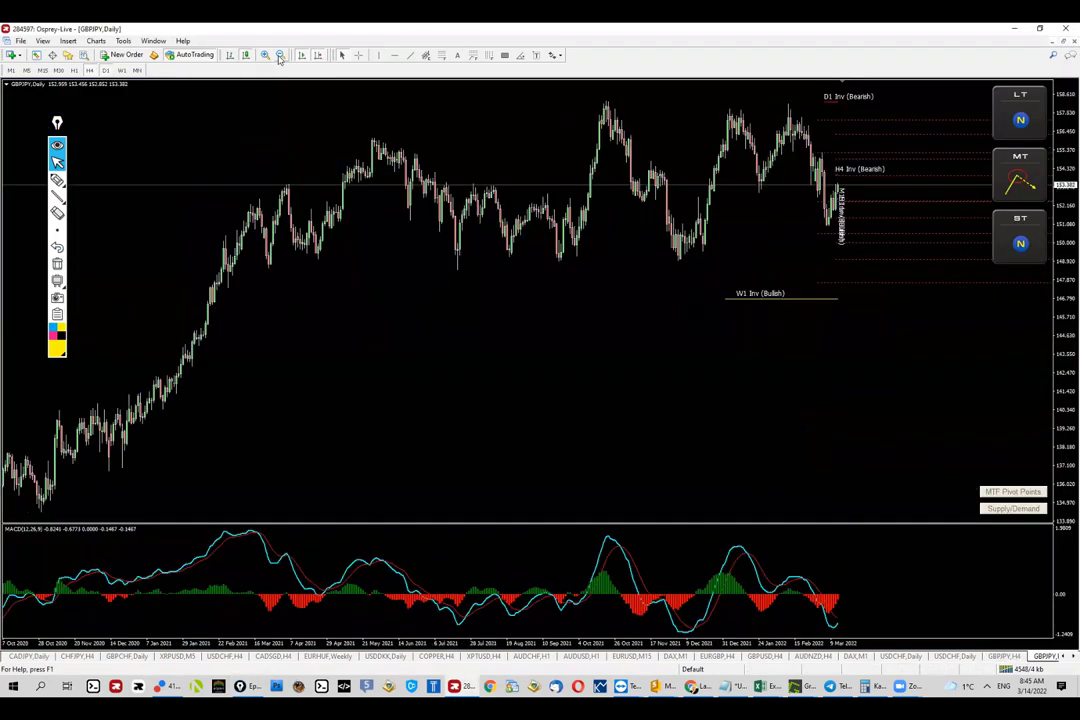
Step: Mark the daily range with rectangles at about 158.2 and 148.6, and close the chart
left_click(505, 56)
left_click_drag(441, 95, 777, 273)
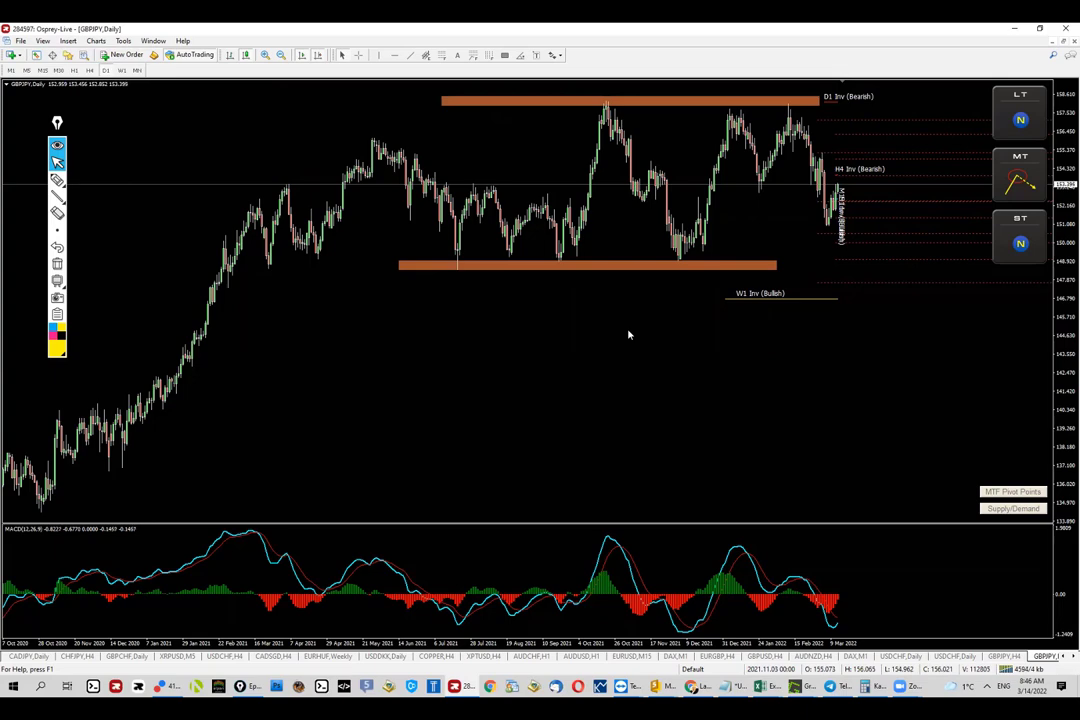
key("ctrl+F4")
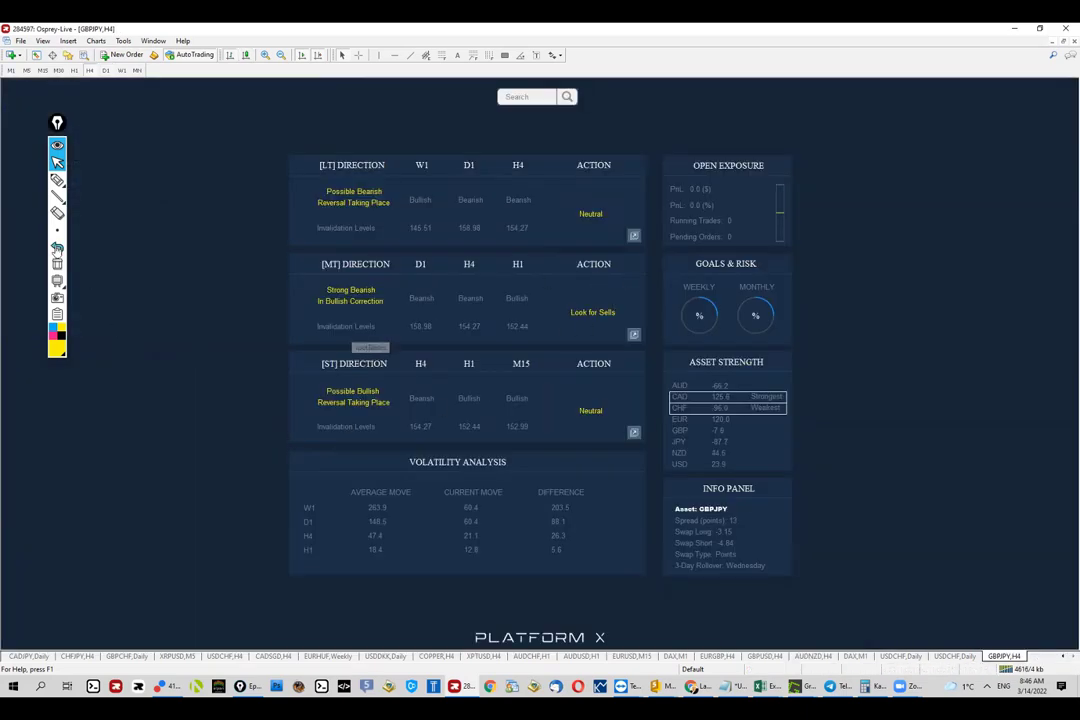
Step: Underline the Look for Sells action of the MT direction in yellow, and clear the annotation
left_click(57, 180)
left_click(57, 181)
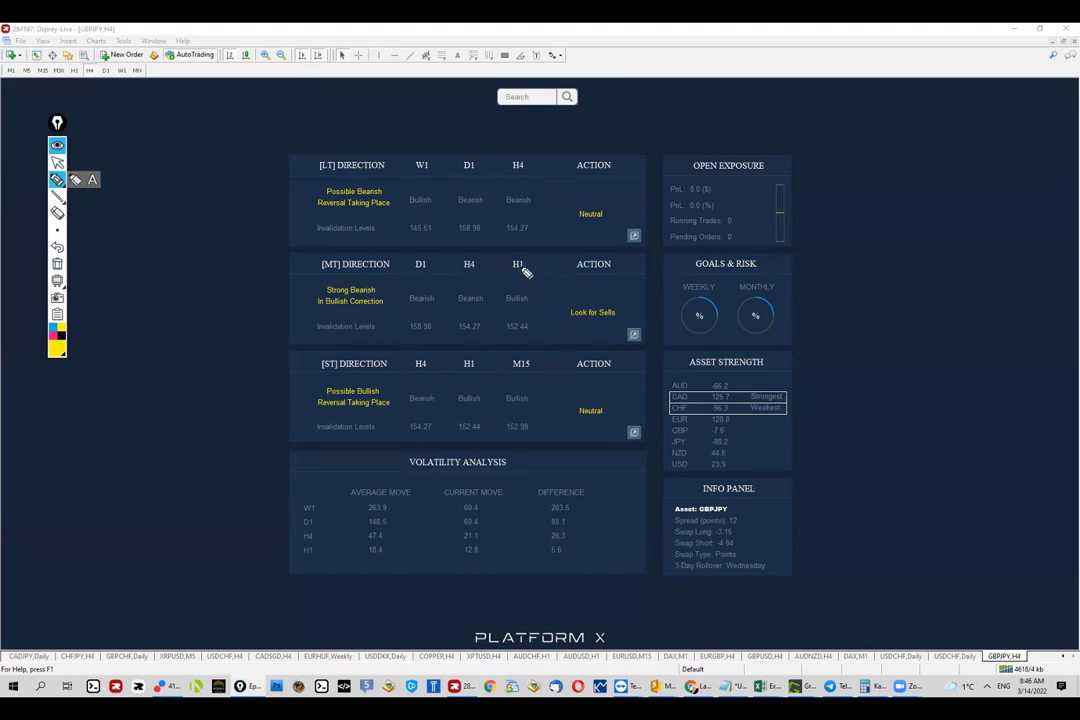
left_click_drag(554, 321, 628, 321)
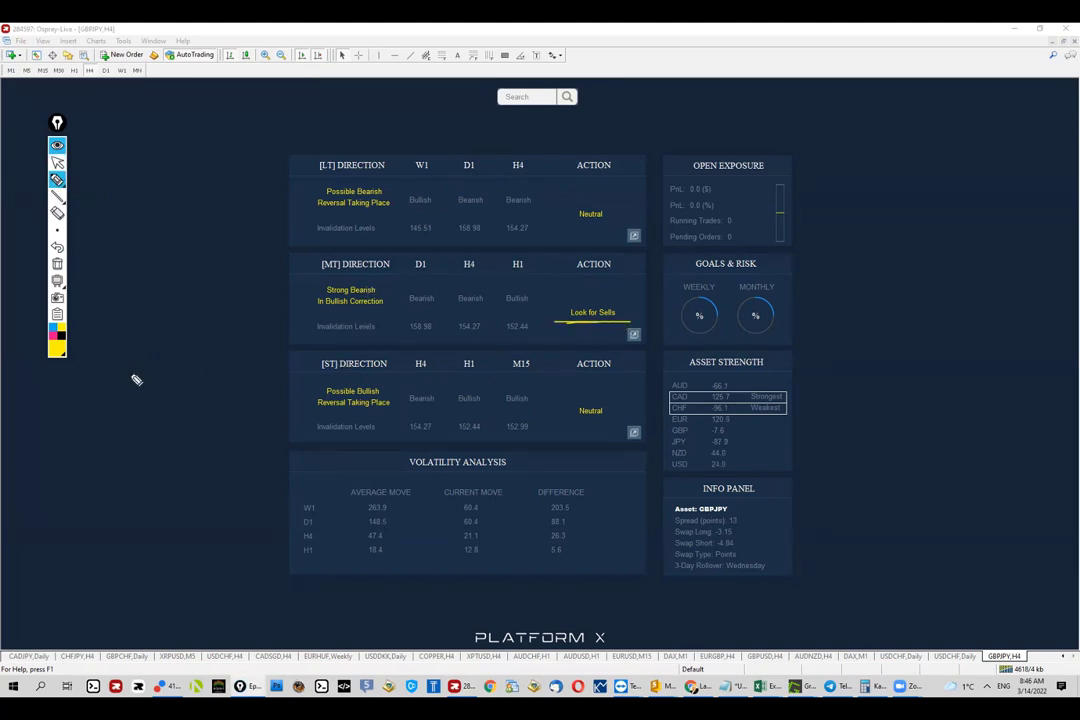
left_click(58, 163)
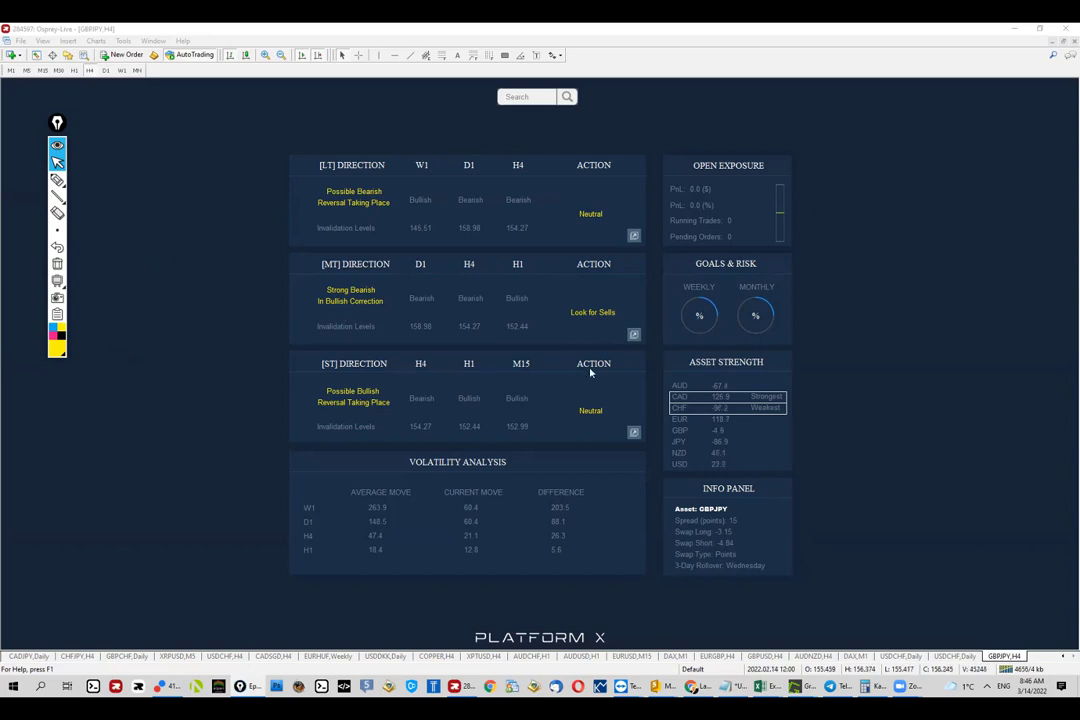
Step: Open the medium-term GBPJPY chart and draw a yellow arrow pointing at its MT signal
left_click(634, 334)
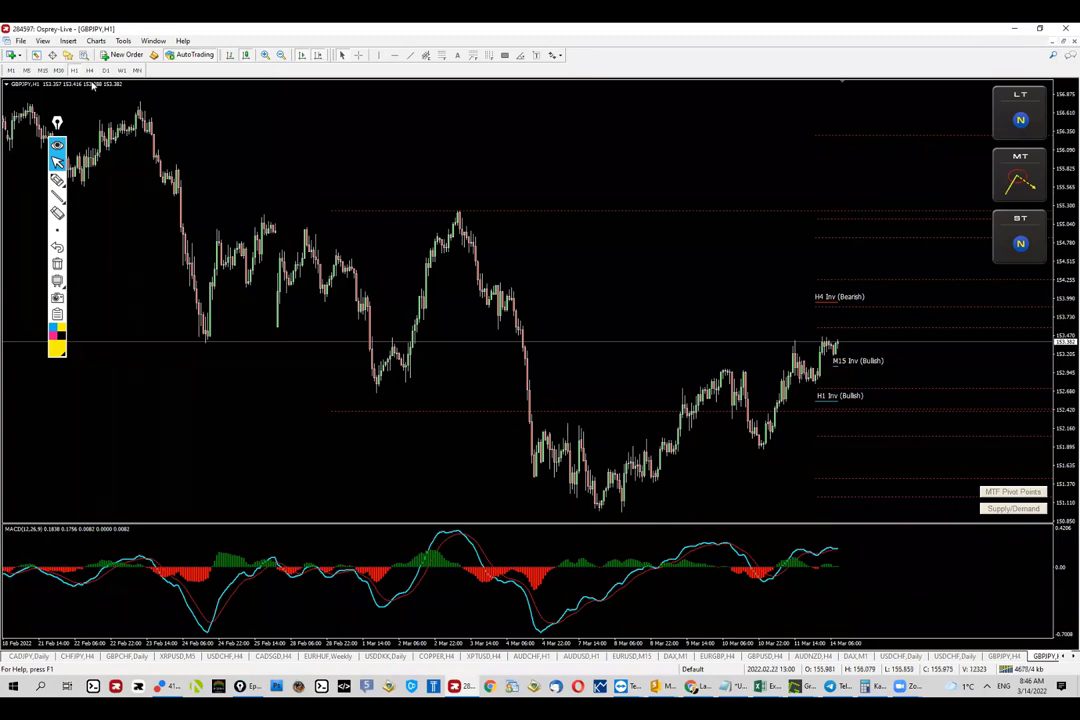
left_click(57, 179)
mouse_move(932, 190)
left_mouse_down()
mouse_move(967, 195)
mouse_move(992, 182)
left_mouse_up()
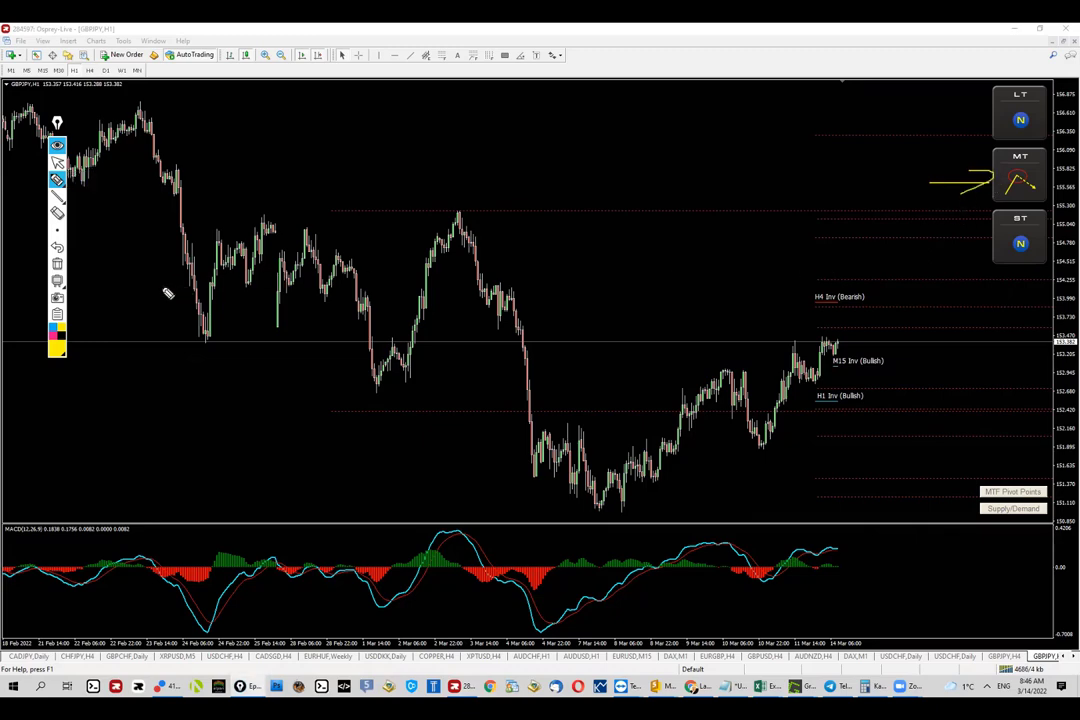
Step: With the arrow cleared, draw a falling trend line on the H4 timeframe from the 10 February high to about 153.3
left_click(57, 264)
key("ctrl+shift+2")
left_click(89, 70)
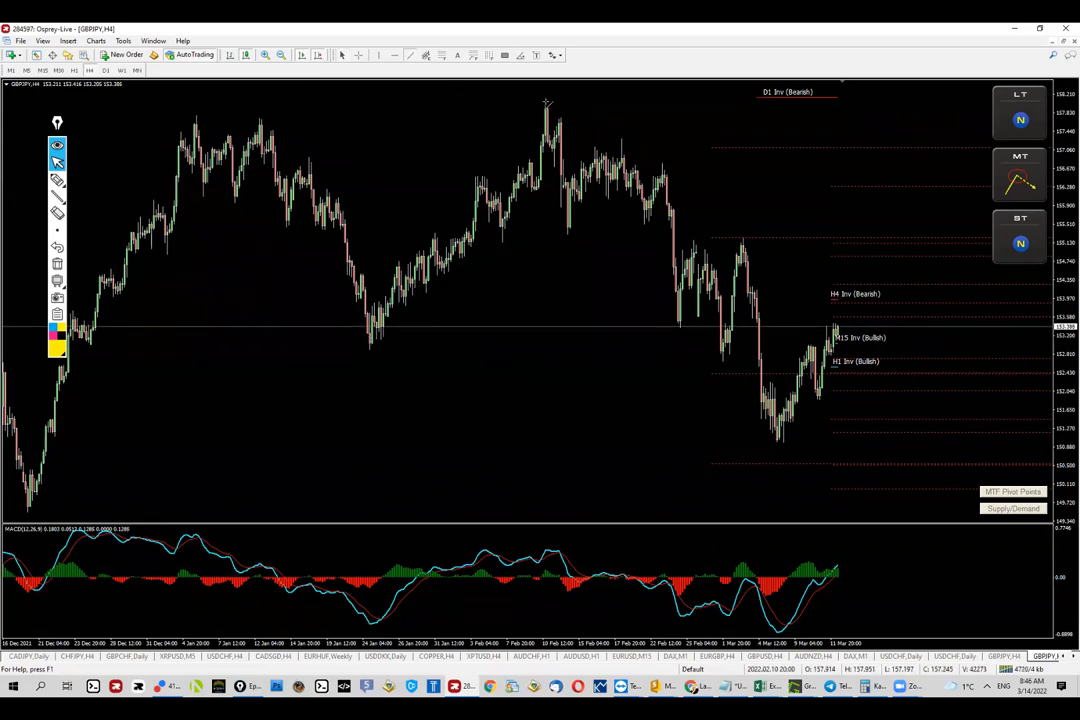
left_click_drag(546, 103, 1021, 331)
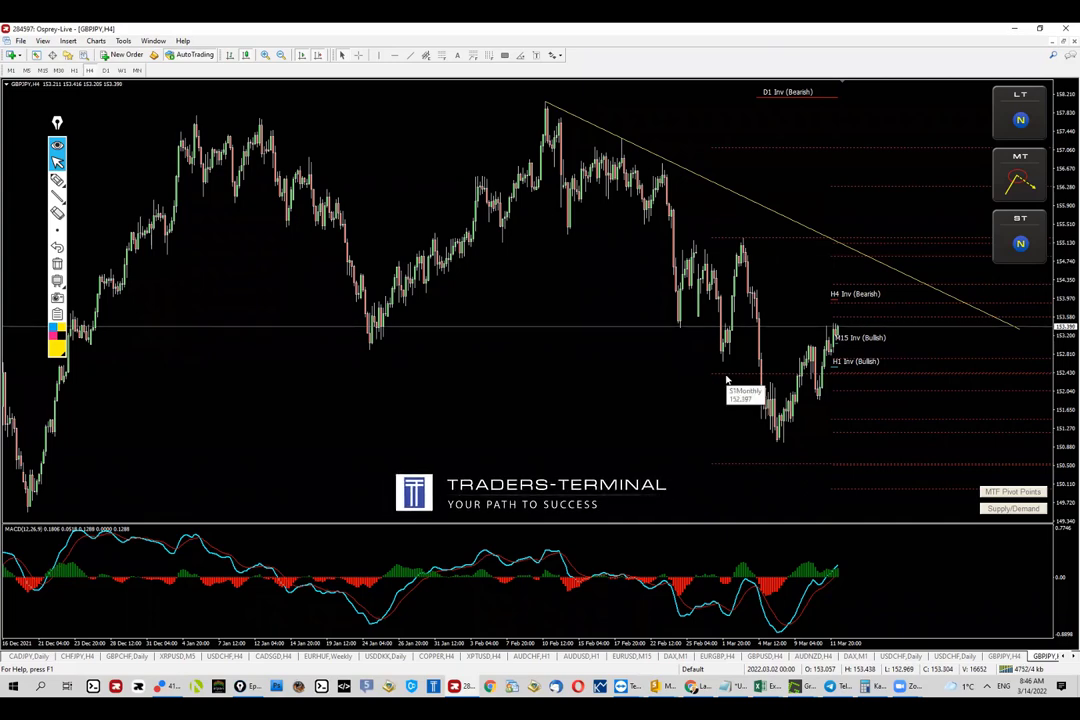
left_click(57, 180)
left_click_drag(742, 230, 744, 231)
mouse_move(758, 371)
left_mouse_down()
mouse_move(764, 387)
mouse_move(752, 375)
left_mouse_up()
left_click(57, 263)
Step: Trace the swings from the 10 February high to the March low and the bullish correction with straight yellow lines
left_click(57, 197)
mouse_move(542, 109)
left_mouse_down()
mouse_move(555, 221)
mouse_move(656, 236)
mouse_move(735, 345)
mouse_move(784, 362)
mouse_move(800, 462)
left_mouse_up()
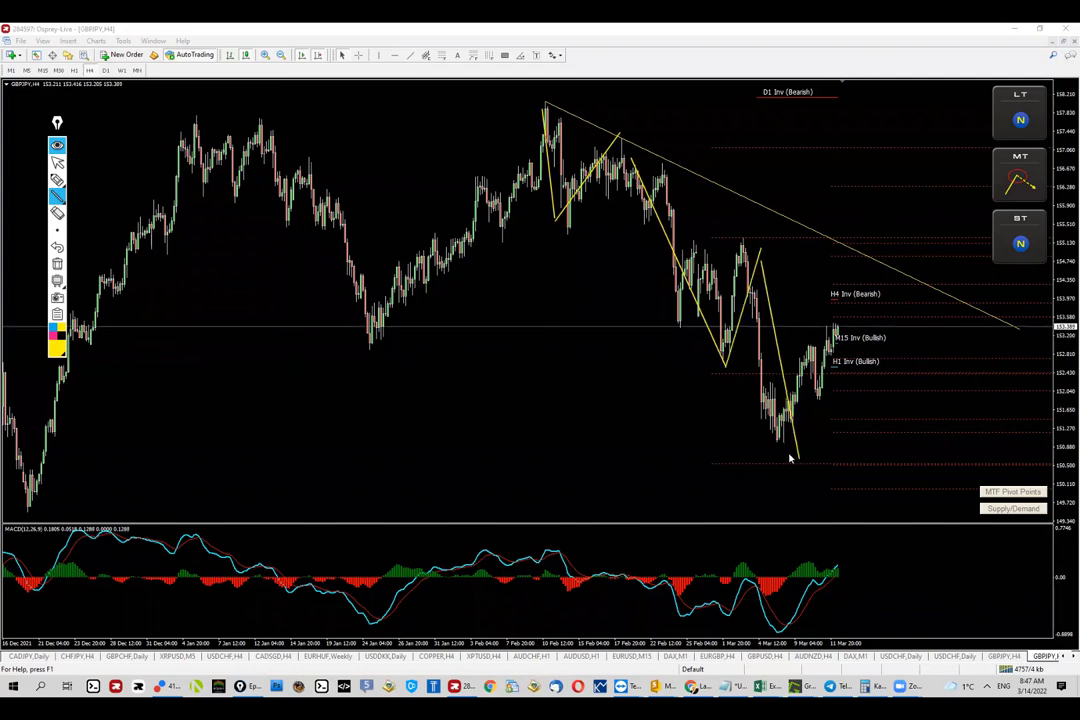
mouse_move(802, 383)
left_mouse_down()
mouse_move(849, 403)
mouse_move(894, 312)
left_mouse_up()
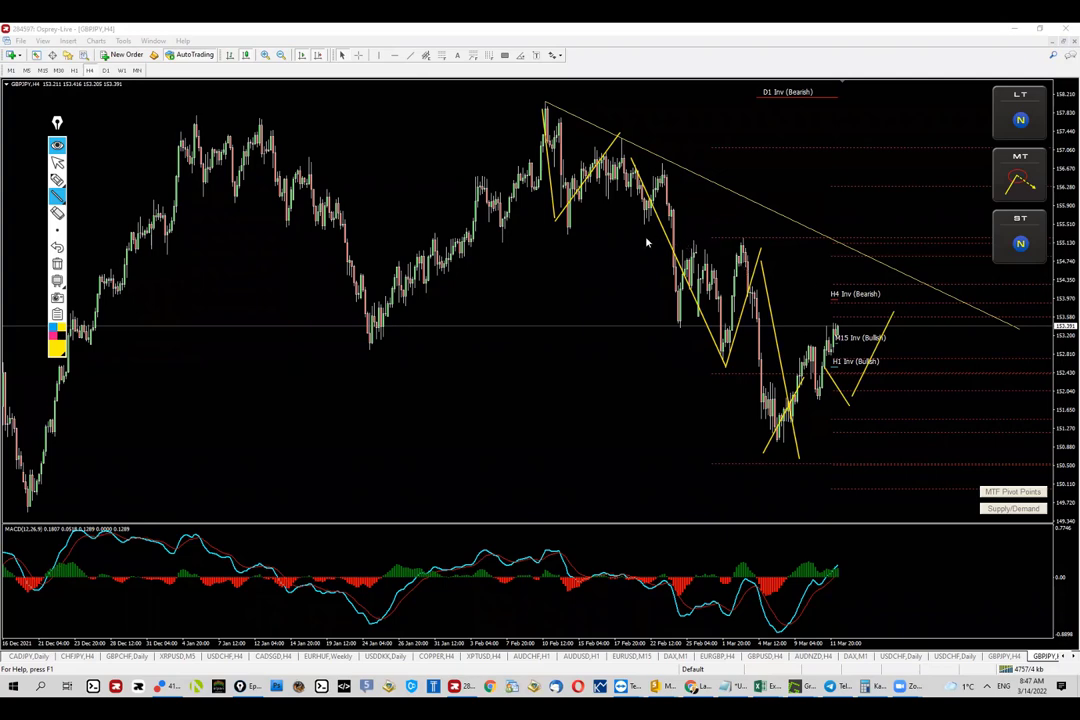
Step: Mark resistance at about 155.1 and a projected fall to about 150.5 with yellow lines, and clear the annotations
left_click_drag(646, 242, 845, 242)
left_click_drag(894, 316, 970, 468)
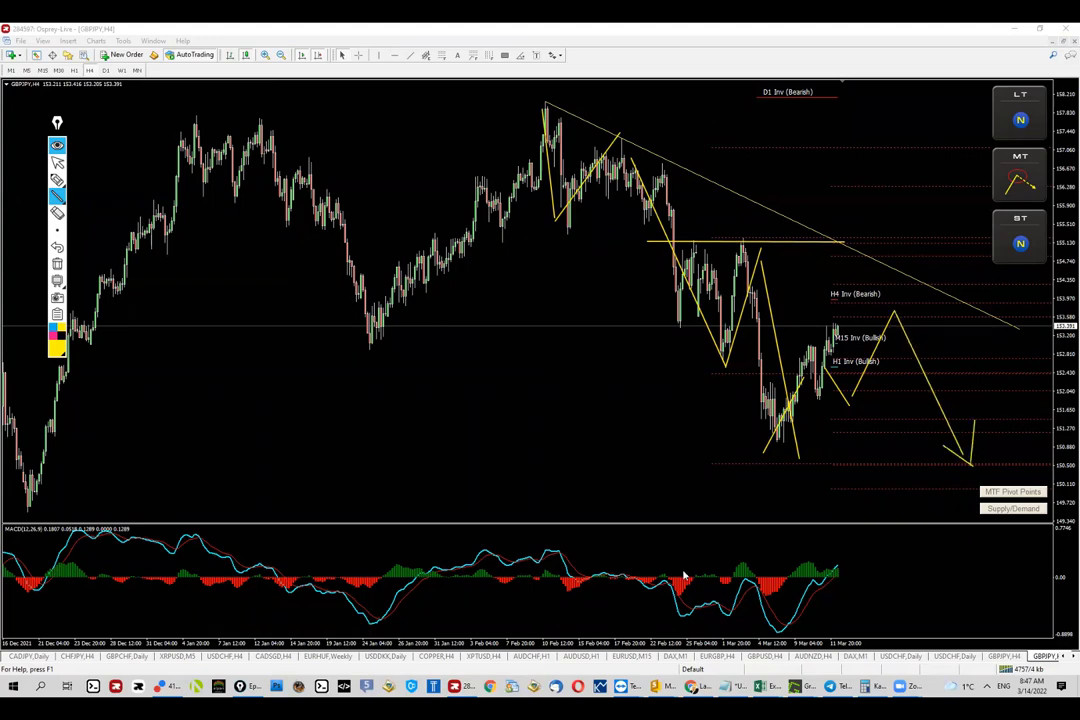
left_click(56, 143)
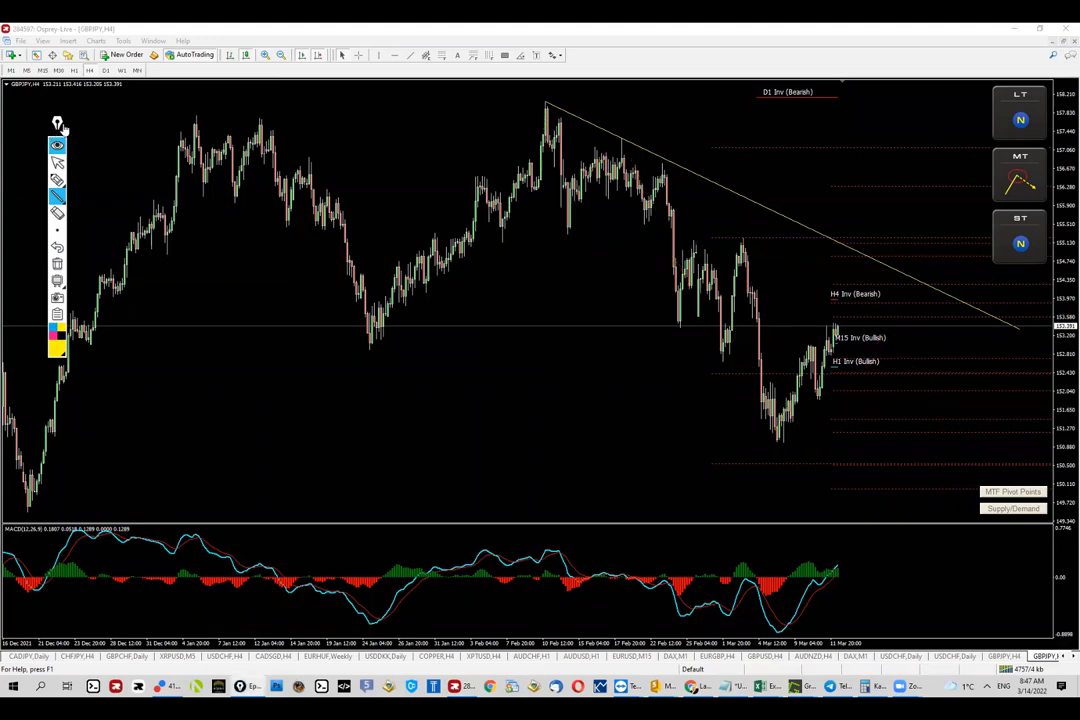
Step: Mark the bearish divergence with yellow lines over the latest MACD histogram peaks and the matching price highs
left_click_drag(62, 127, 71, 118)
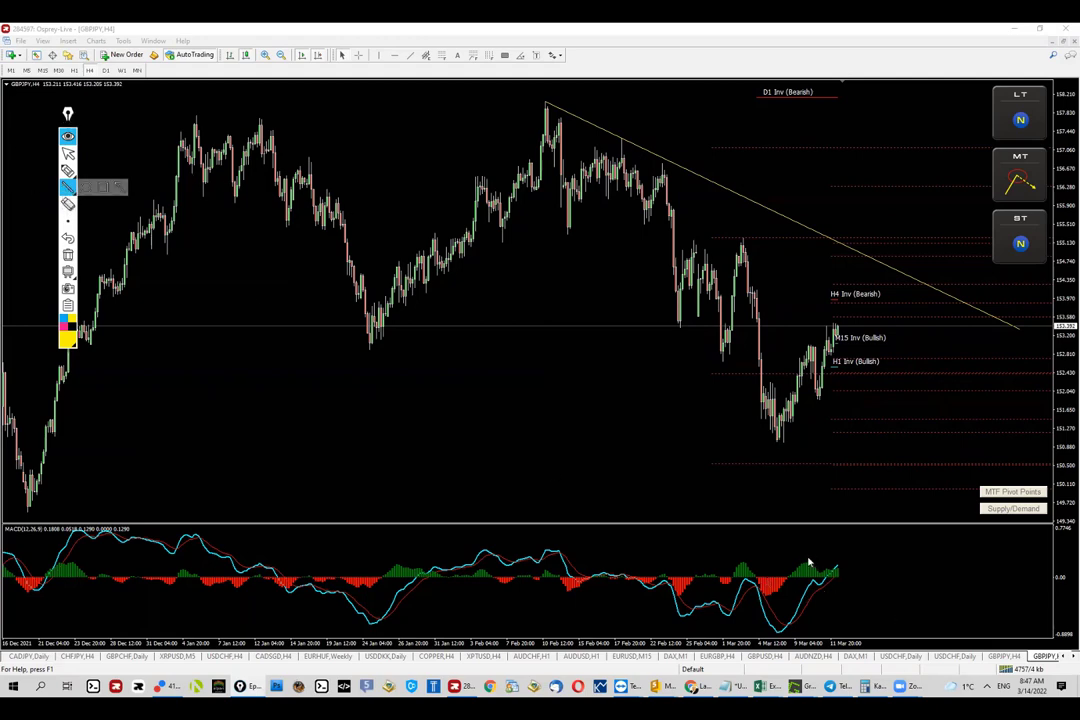
left_click_drag(810, 563, 838, 568)
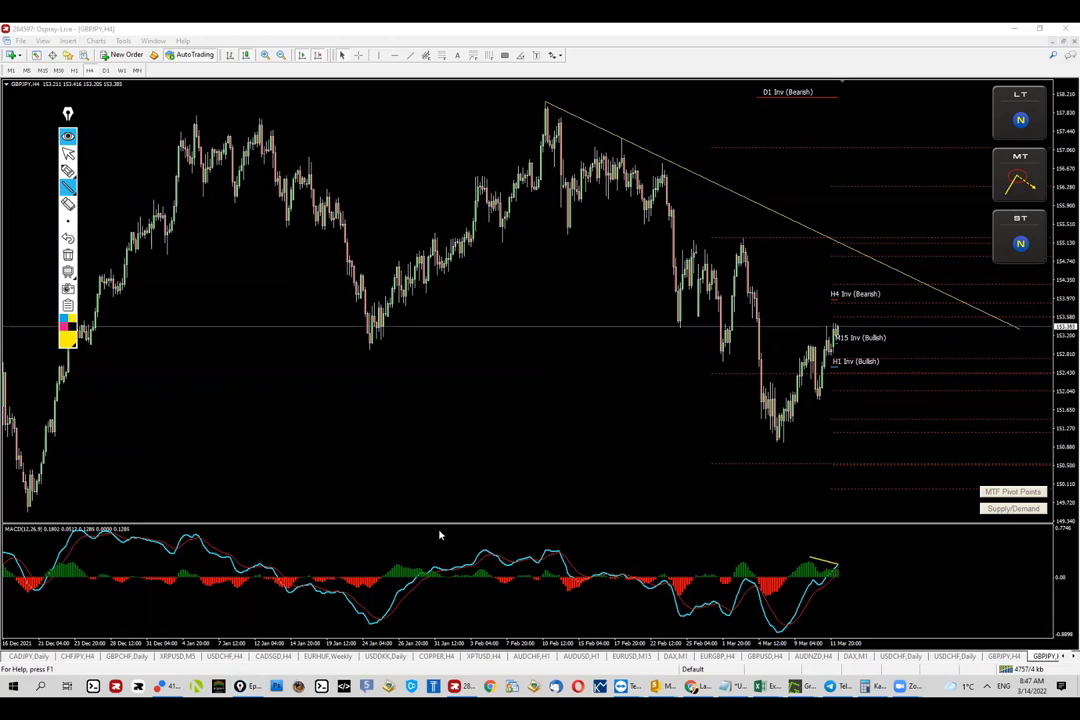
key("ctrl+shift+2")
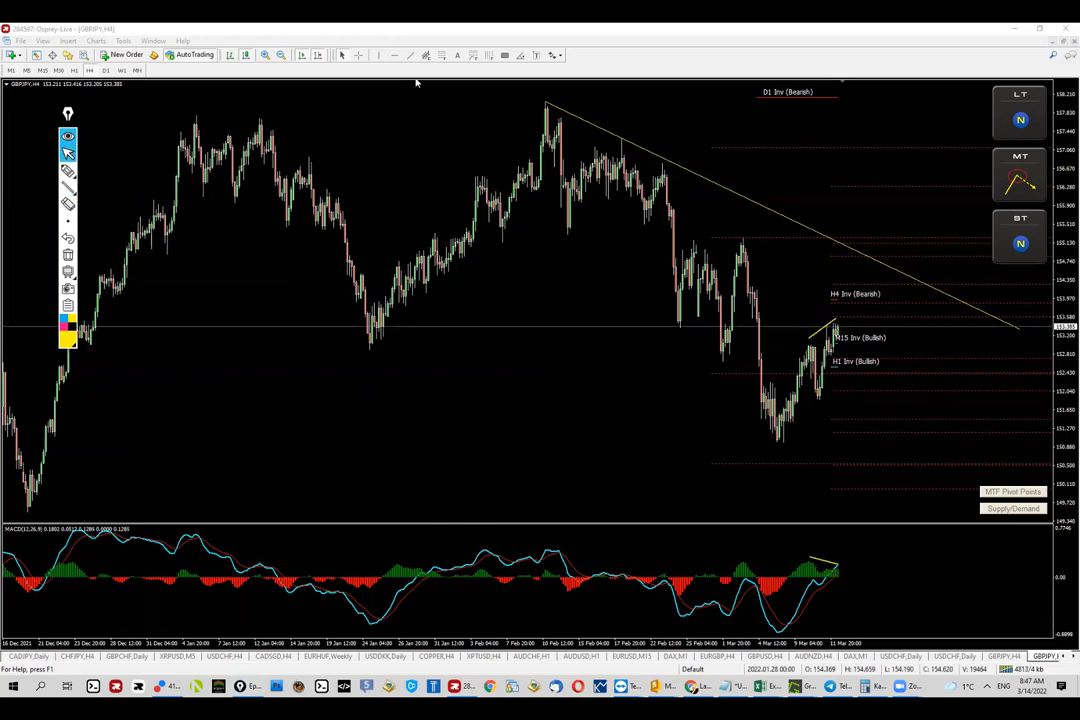
Step: Project a Fibonacci expansion from the March low through the first correction swing, and underline its FE 100.0 level
left_click(472, 57)
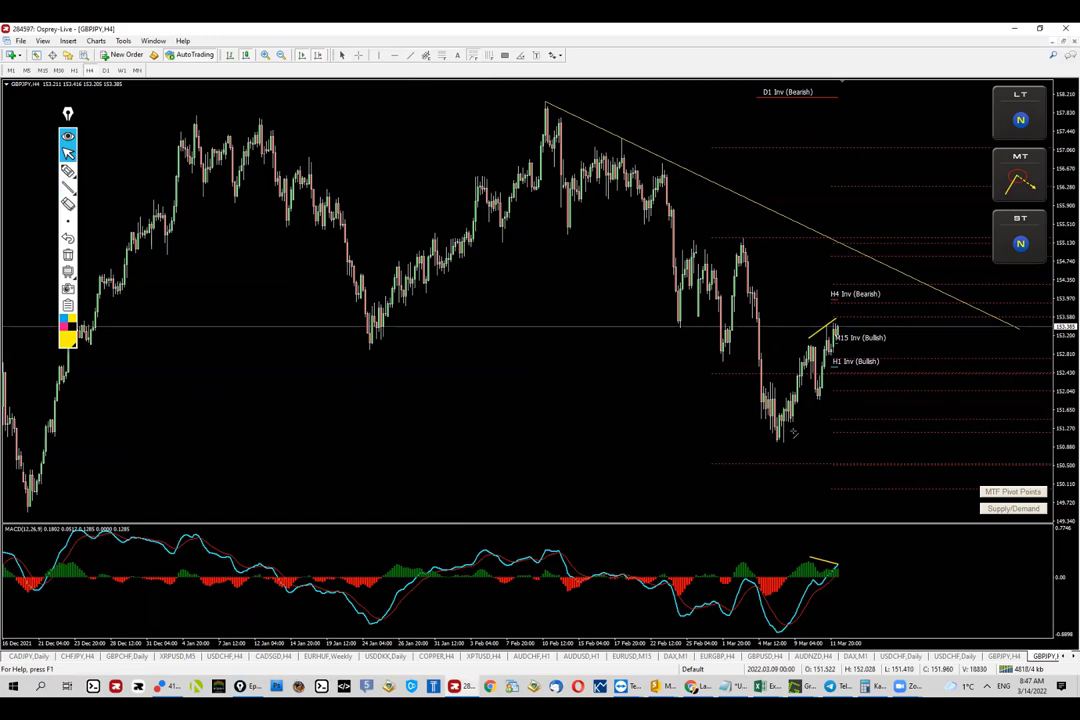
mouse_move(785, 441)
left_mouse_down()
mouse_move(808, 345)
mouse_move(815, 400)
mouse_move(826, 406)
left_mouse_up()
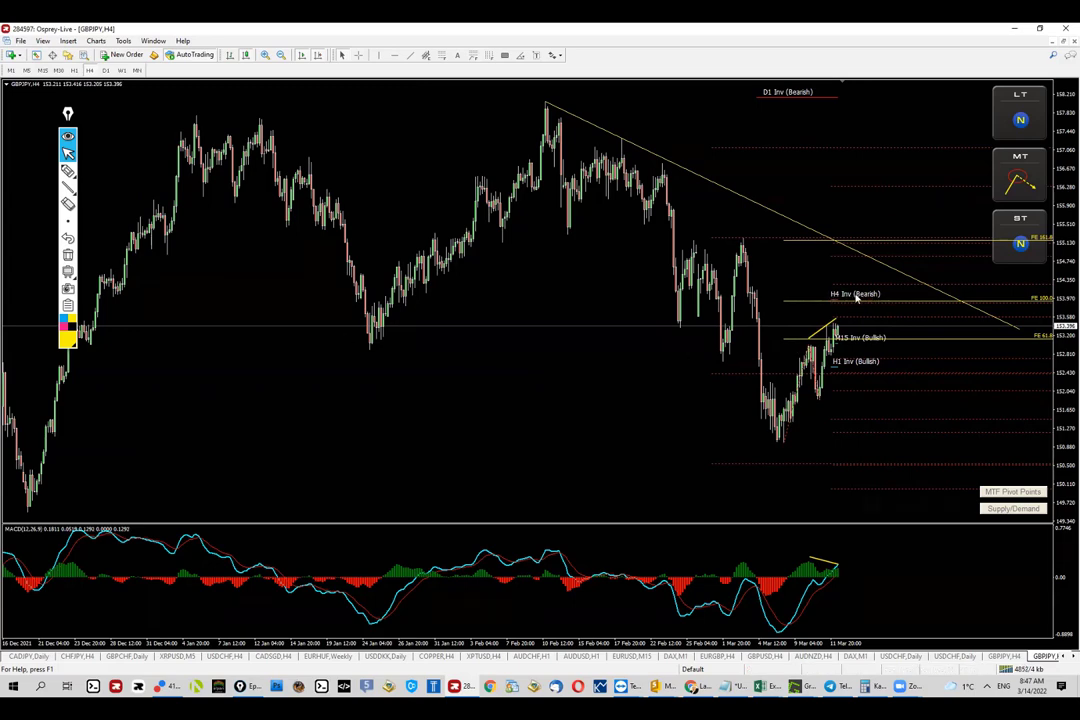
left_click(68, 170)
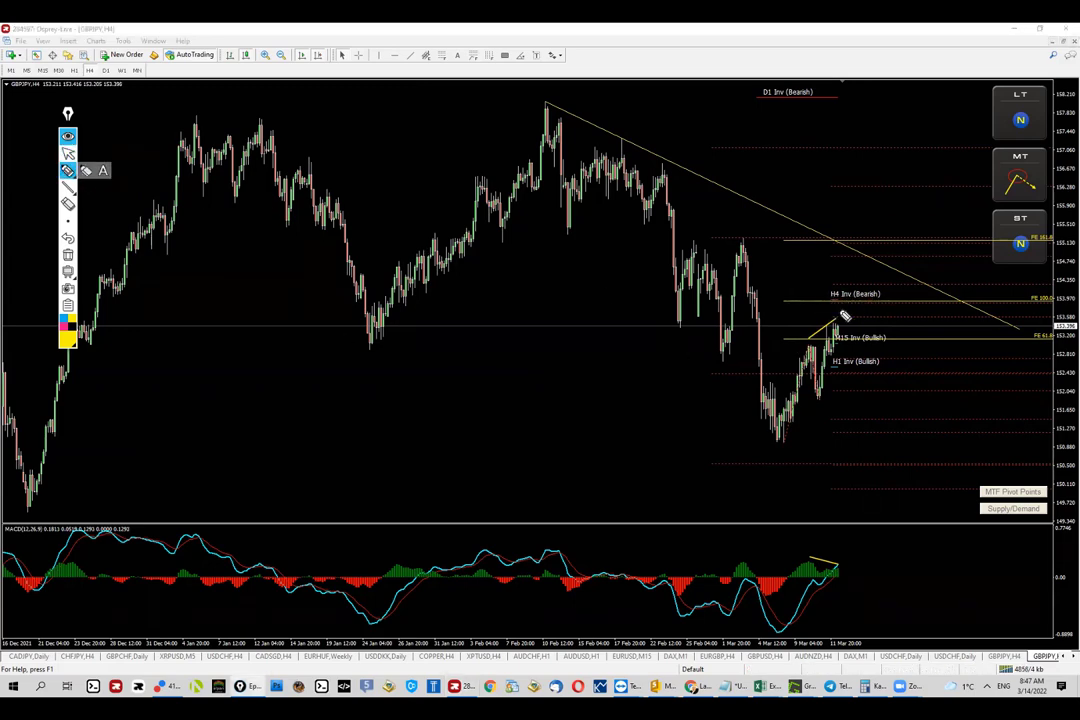
left_click_drag(819, 299, 913, 299)
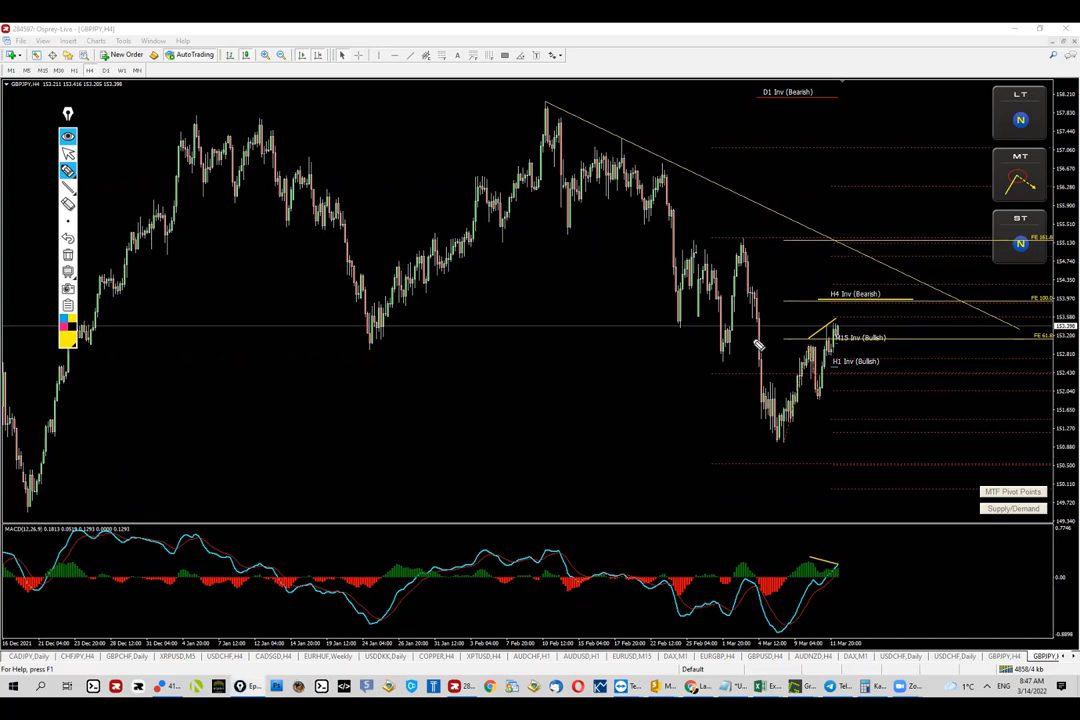
Step: Circle the MT signal, draw a large X below the price action, and clear all annotations
left_click_drag(1020, 150, 996, 194)
left_click_drag(387, 413, 444, 459)
left_click_drag(445, 403, 383, 476)
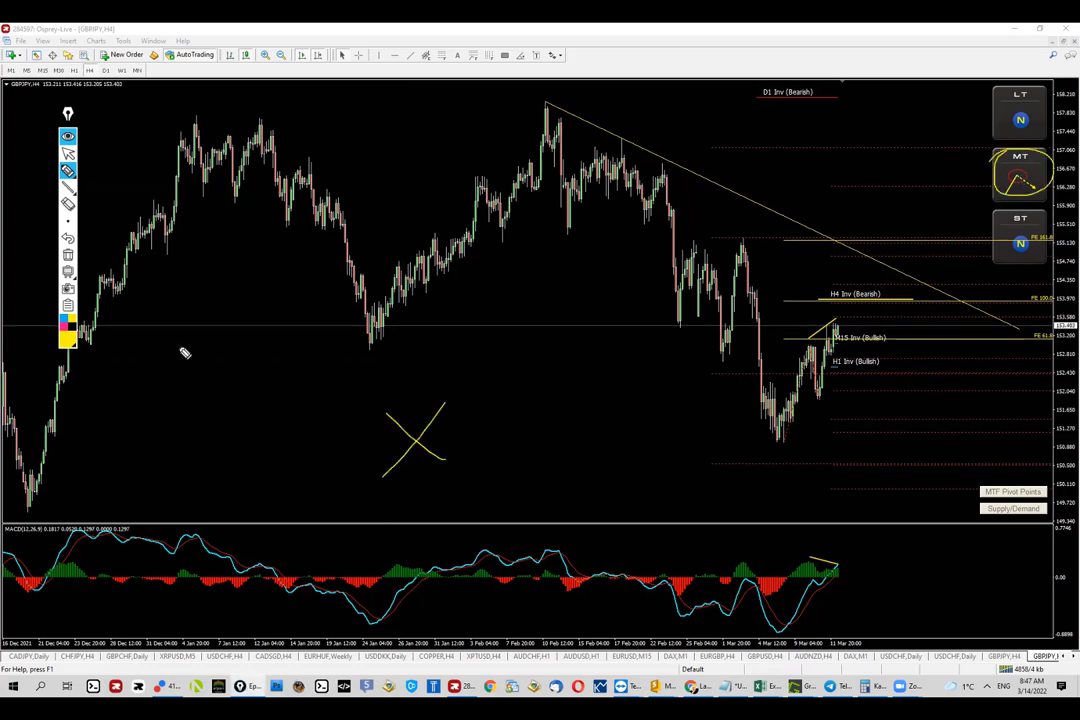
left_click(68, 212)
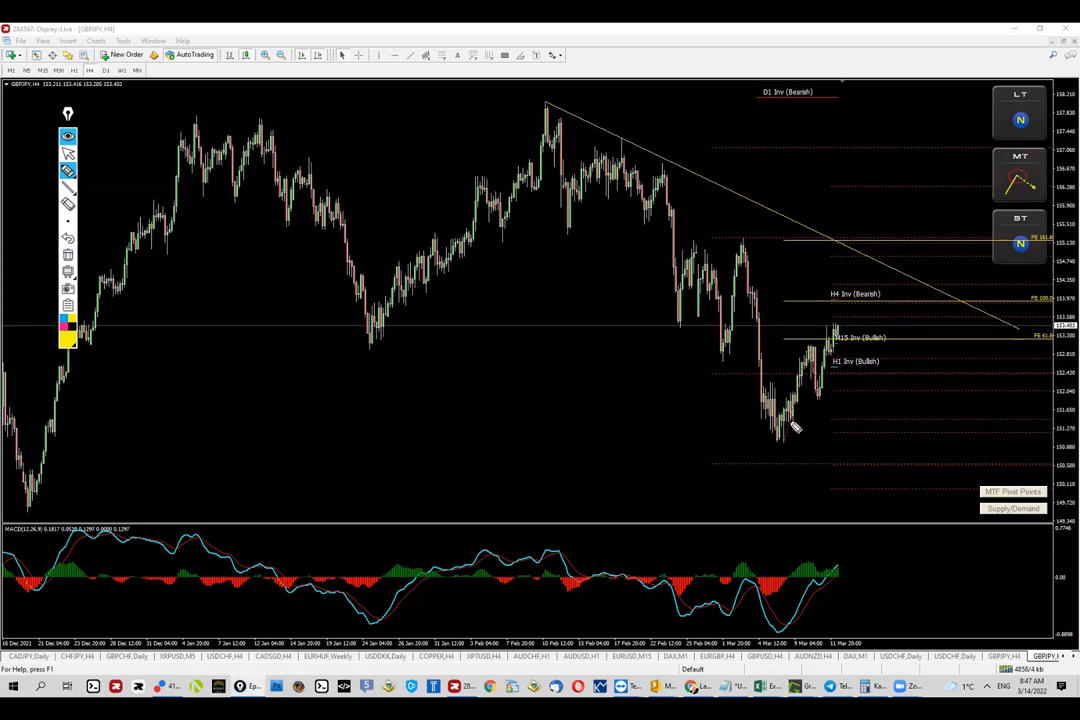
Step: Display the supply/demand profile on the H4 chart and circle the end of its longest bar
left_click(1010, 508)
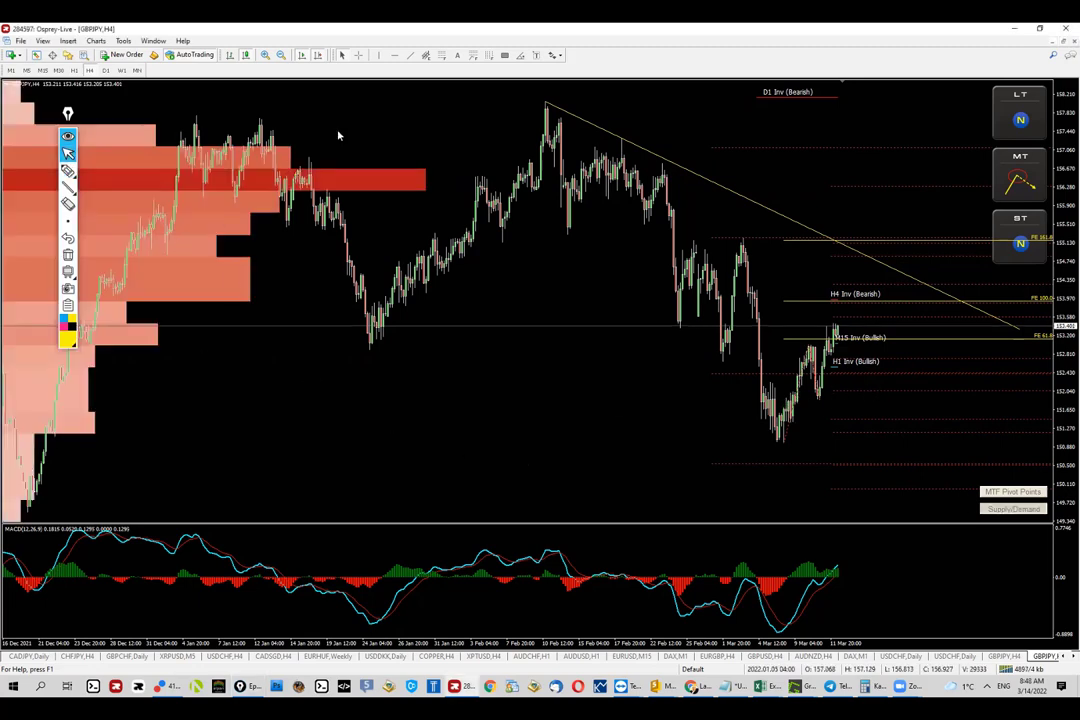
left_click(68, 171)
left_click_drag(433, 175, 386, 200)
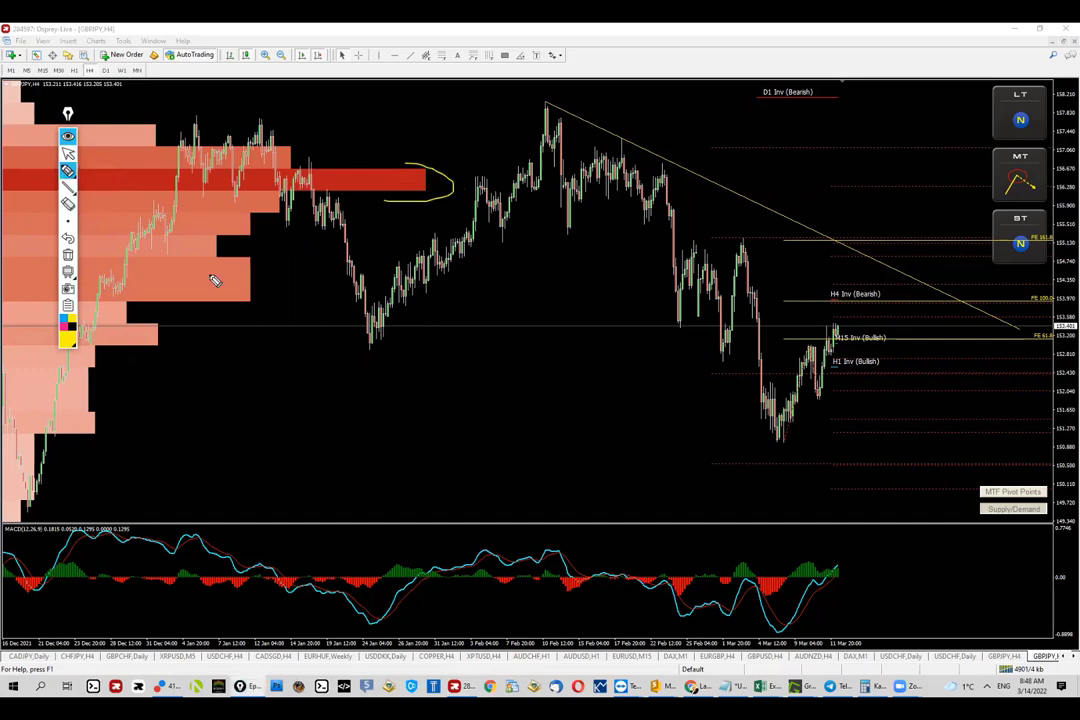
Step: Clear the circle and place horizontal lines at about 154.8 and 153.9, bounding the second supply zone
left_click(70, 255)
key("ctrl+shift+2")
left_click(394, 55)
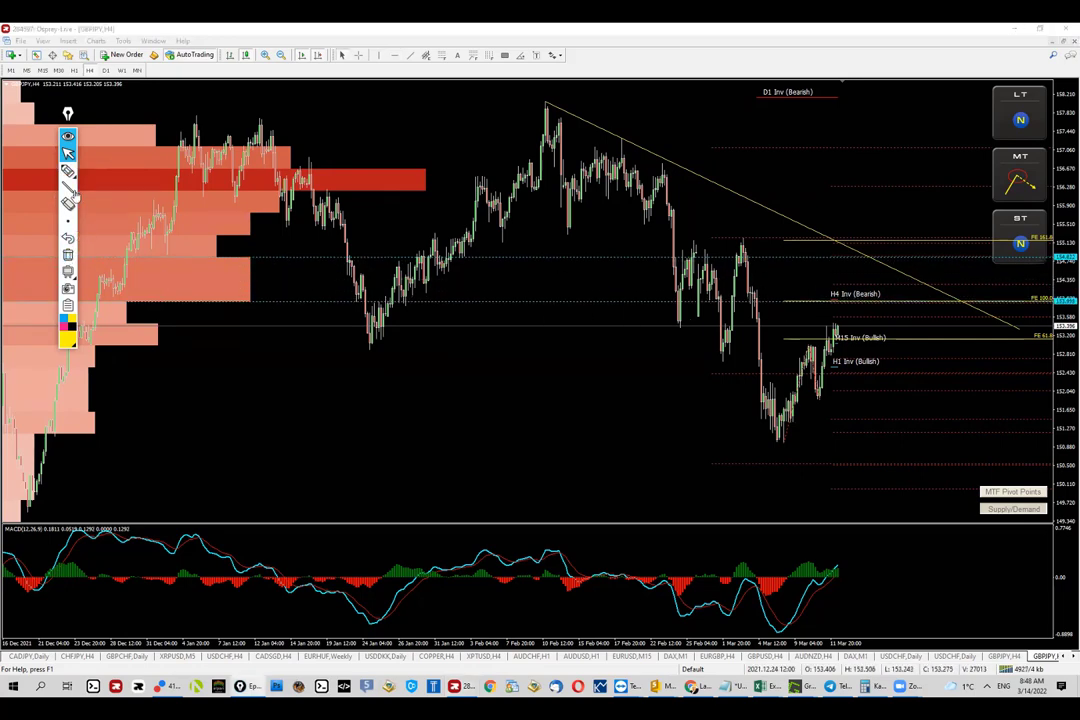
Step: Mark the supply zone's lower edge and the 153.9 level, sketch a projected rise towards it, and clear the annotations
left_click(68, 170)
left_click(473, 303)
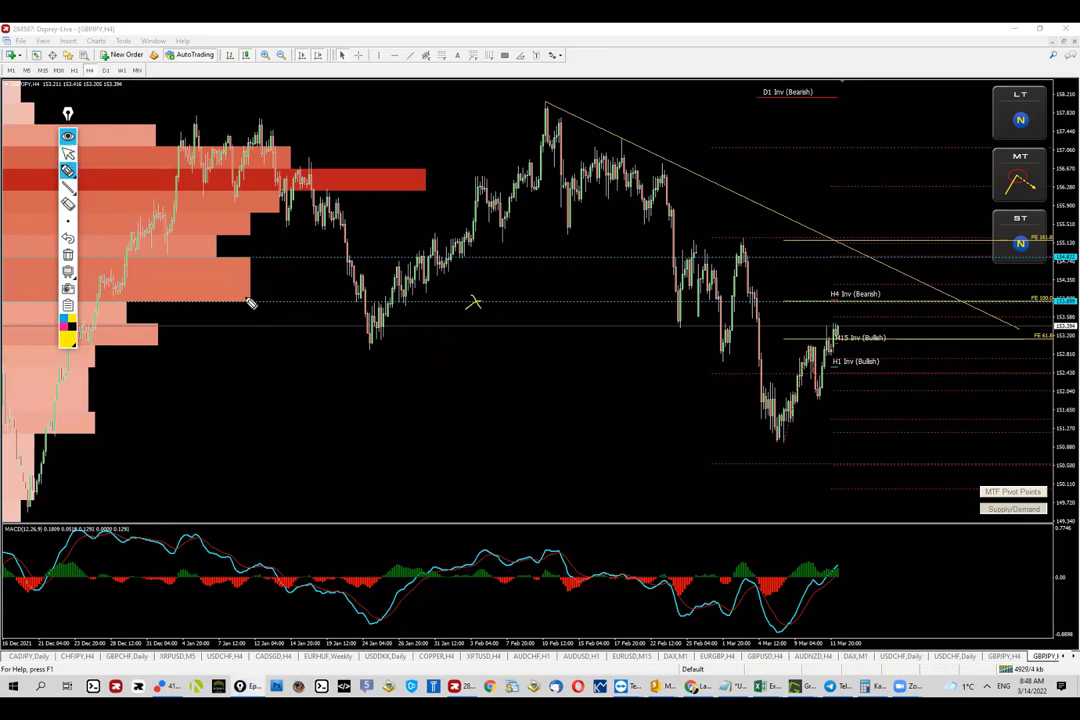
mouse_move(222, 266)
left_mouse_down()
mouse_move(233, 298)
mouse_move(206, 294)
left_mouse_up()
mouse_move(232, 300)
left_mouse_down()
mouse_move(265, 306)
mouse_move(236, 296)
left_mouse_up()
left_click_drag(830, 392, 875, 313)
mouse_move(943, 297)
left_mouse_down()
mouse_move(927, 309)
mouse_move(944, 309)
left_mouse_up()
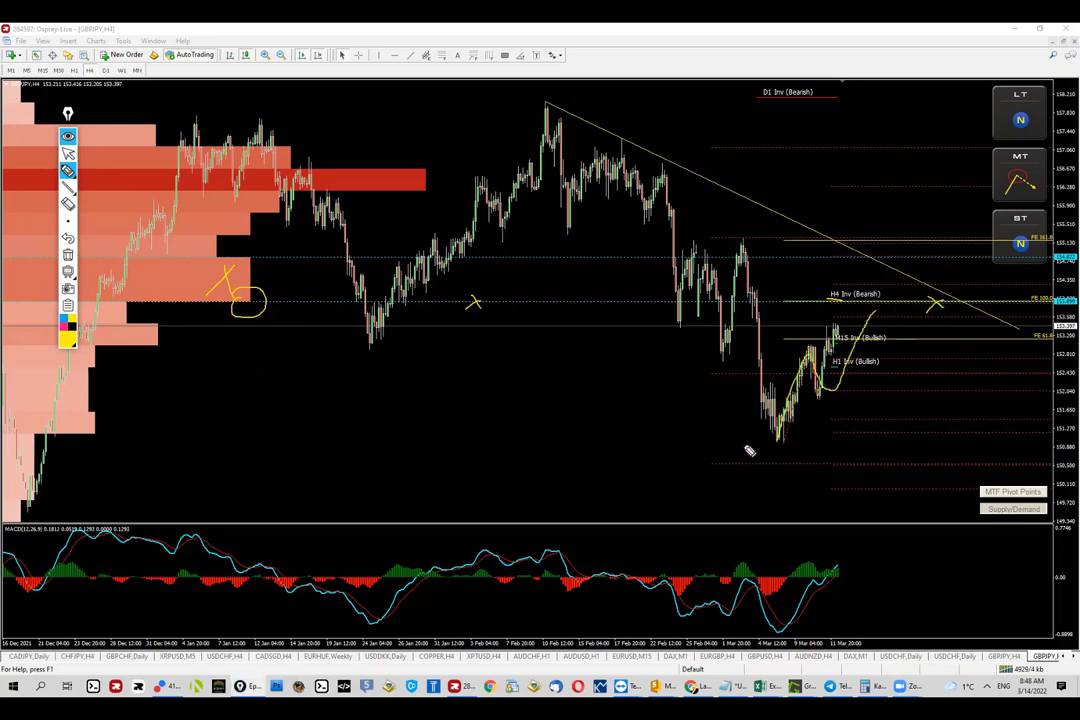
left_click(68, 255)
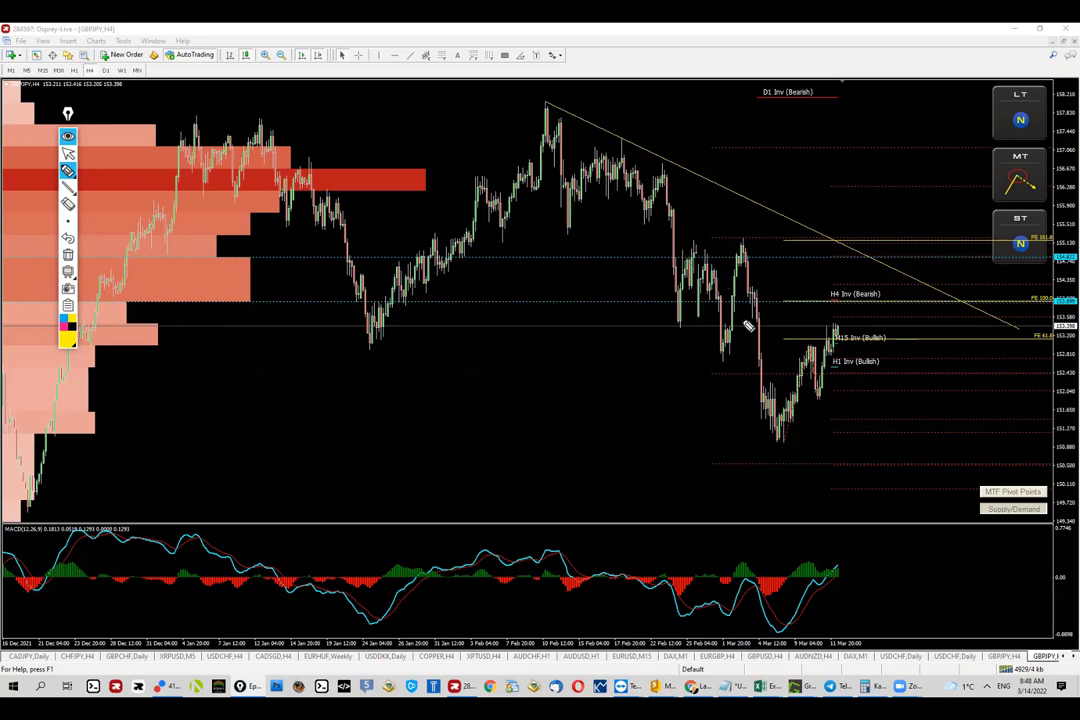
Step: Mark the late-February range with lines at about 155.1 and 153.6, trace the surrounding falls, and clear the annotations
left_click_drag(673, 246, 766, 247)
left_click_drag(648, 318, 773, 318)
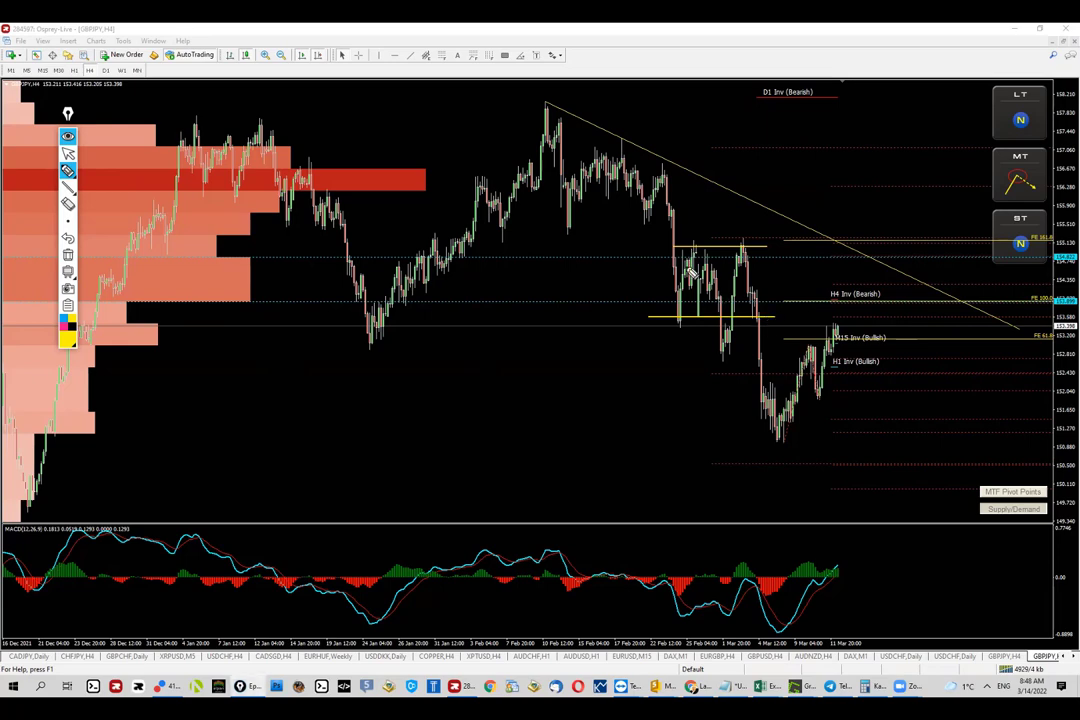
mouse_move(669, 224)
left_mouse_down()
mouse_move(679, 319)
mouse_move(696, 321)
mouse_move(746, 245)
mouse_move(697, 247)
mouse_move(764, 248)
mouse_move(754, 282)
mouse_move(784, 440)
left_mouse_up()
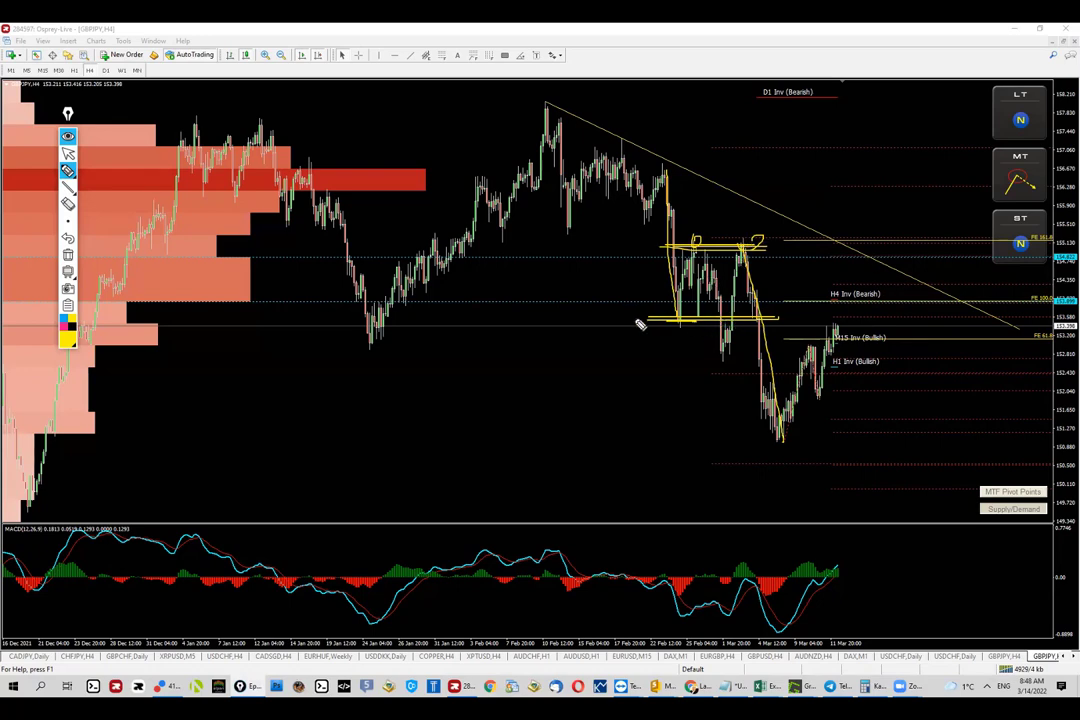
left_click(66, 255)
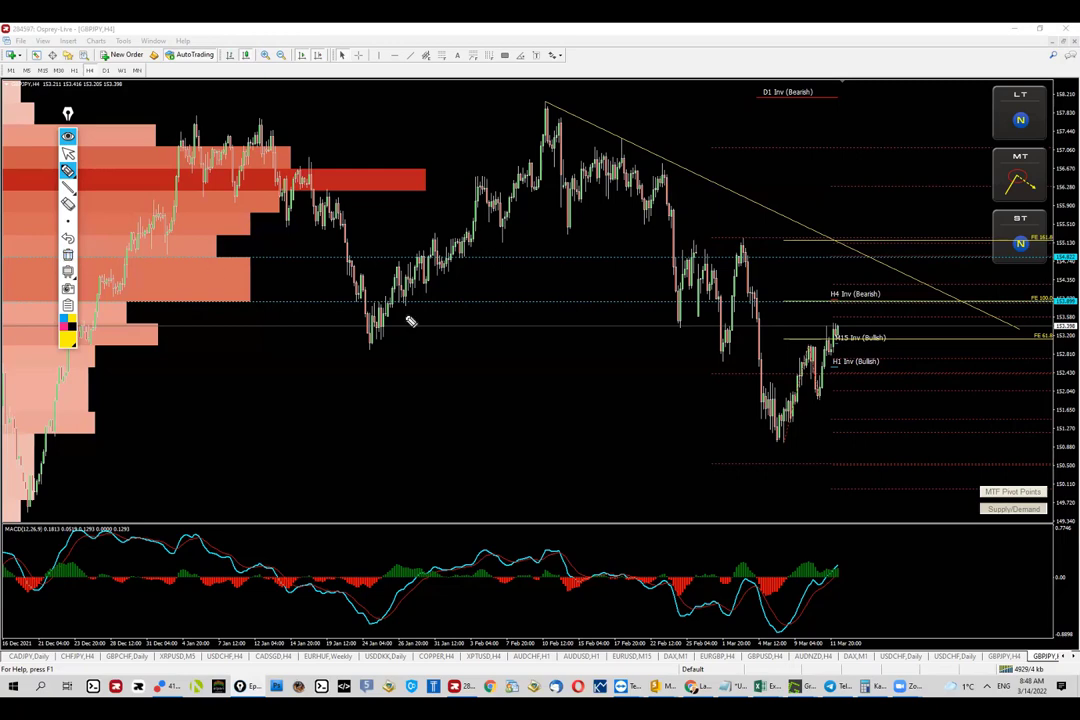
Step: Draw a yellow line from the late-February low across the latest price at about 153.6, and clear it
left_click_drag(678, 316, 998, 316)
left_click(58, 218)
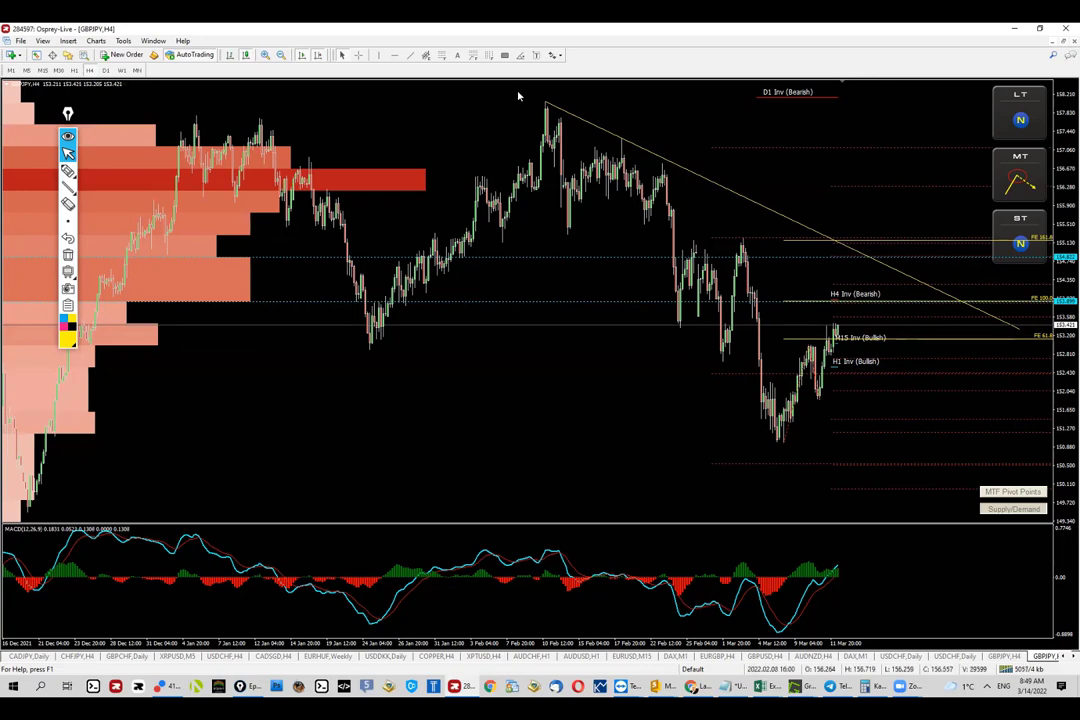
Step: Draw an orange rectangle over the H4 Inv (Bearish) level at about 153.9 and a trend line rising from the early-March low to the descending trend line
left_click_drag(811, 296, 873, 308)
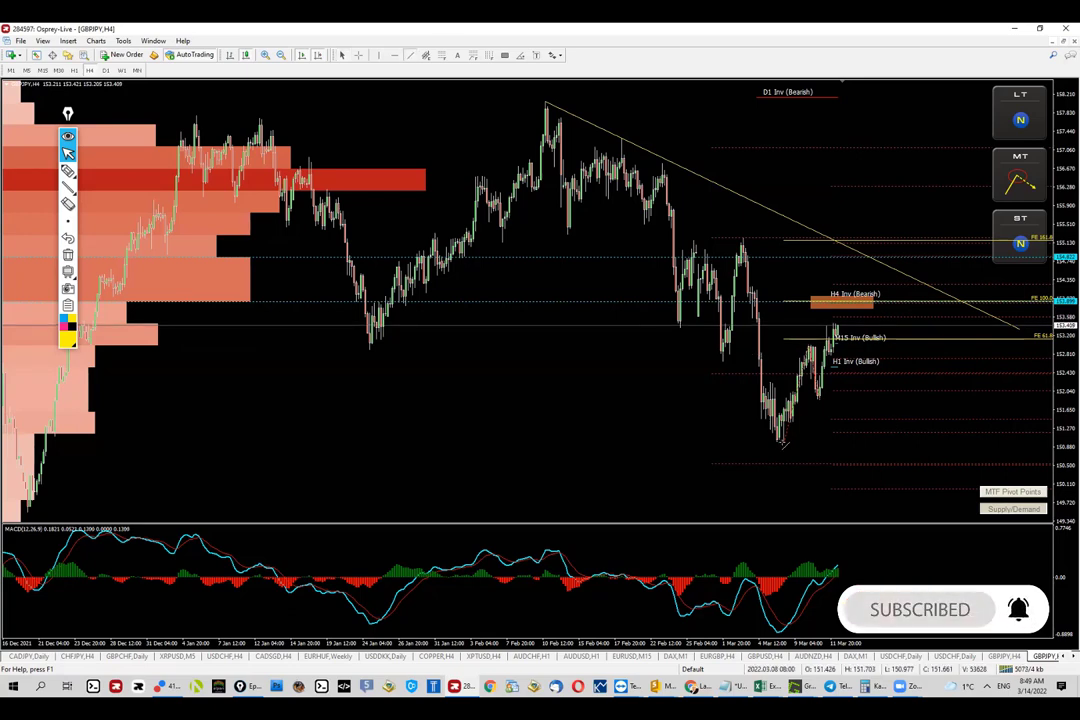
mouse_move(783, 441)
left_mouse_down()
mouse_move(863, 374)
mouse_move(920, 285)
left_mouse_up()
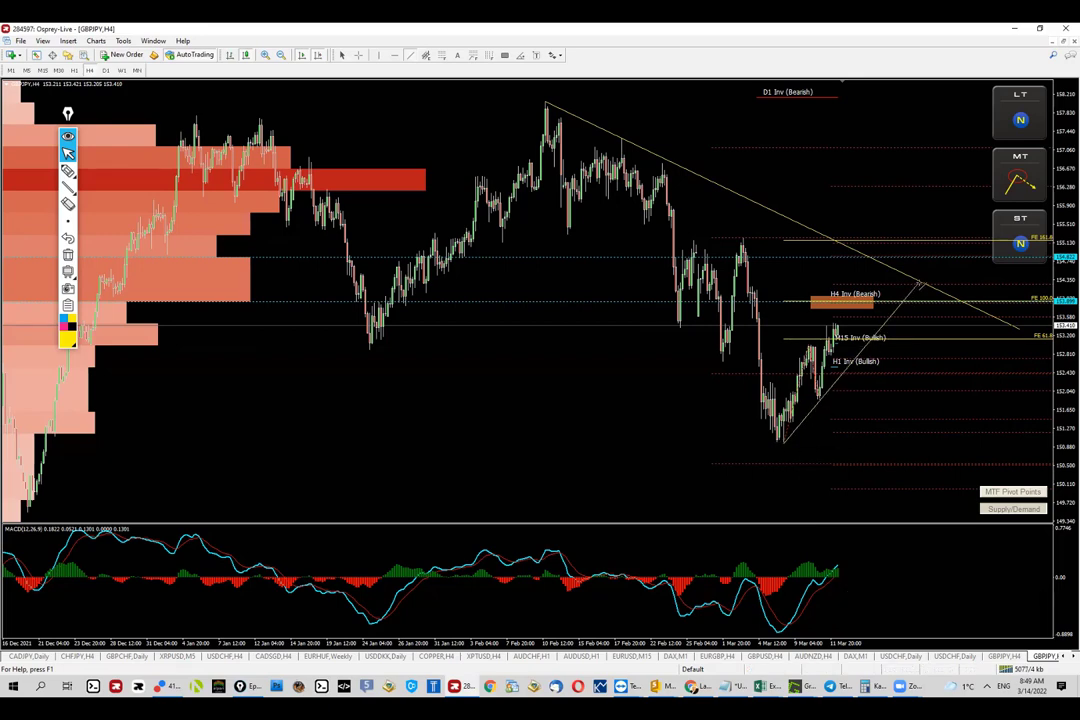
Step: Sketch a projected rise into the orange zone and fall to about 150.5, and outline the zone and the late-February highs
left_click(68, 171)
mouse_move(832, 341)
left_mouse_down()
mouse_move(857, 296)
mouse_move(849, 316)
mouse_move(862, 312)
mouse_move(945, 436)
mouse_move(940, 468)
mouse_move(953, 453)
left_mouse_up()
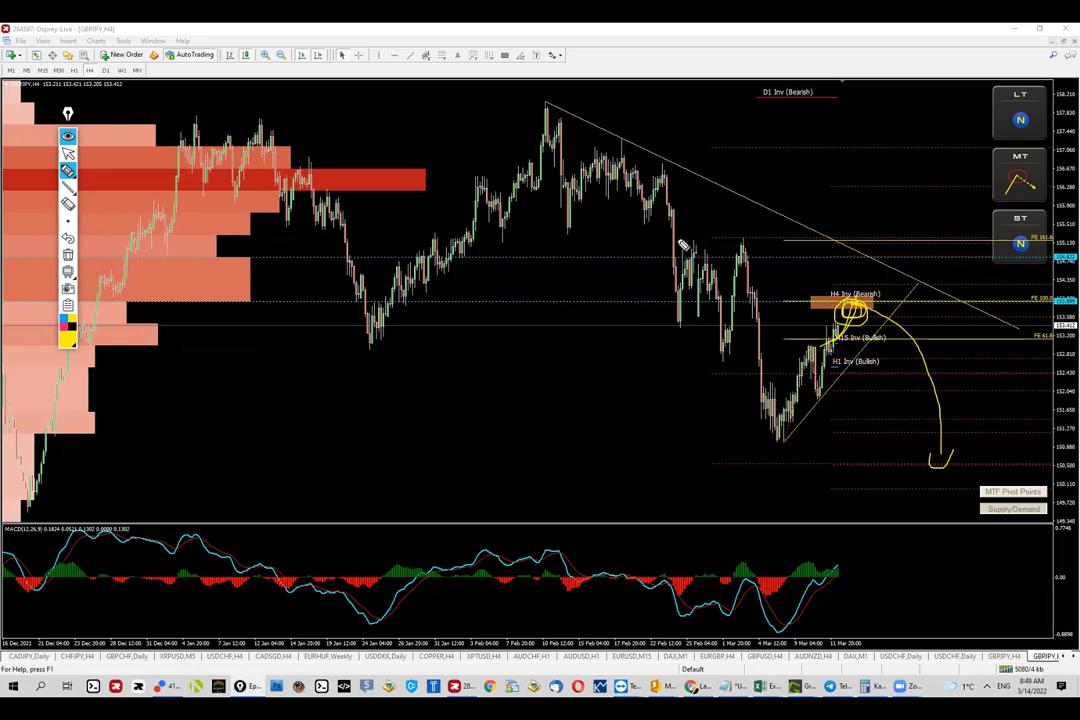
mouse_move(678, 246)
left_mouse_down()
mouse_move(762, 234)
mouse_move(675, 232)
left_mouse_up()
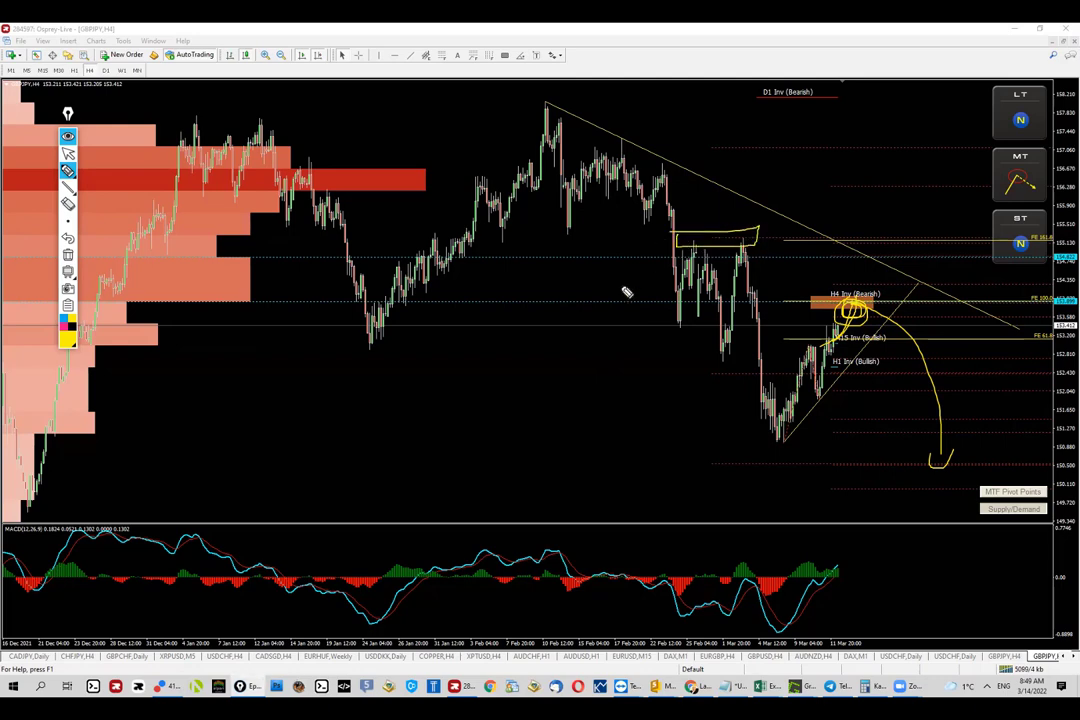
left_click_drag(855, 290, 862, 287)
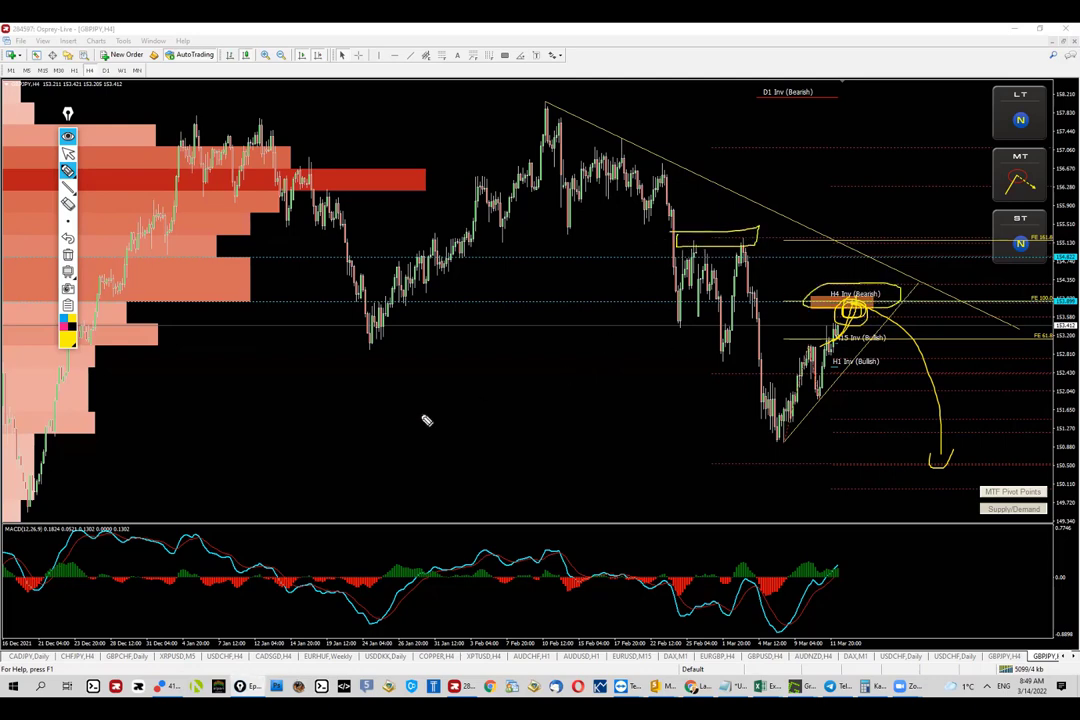
Step: Double horizontal lines at about 155.1 and 153.6 across the late-February range, and clear all annotations
left_click_drag(660, 243, 756, 243)
left_click_drag(656, 318, 786, 317)
left_click_drag(618, 241, 774, 240)
left_click_drag(785, 313, 652, 313)
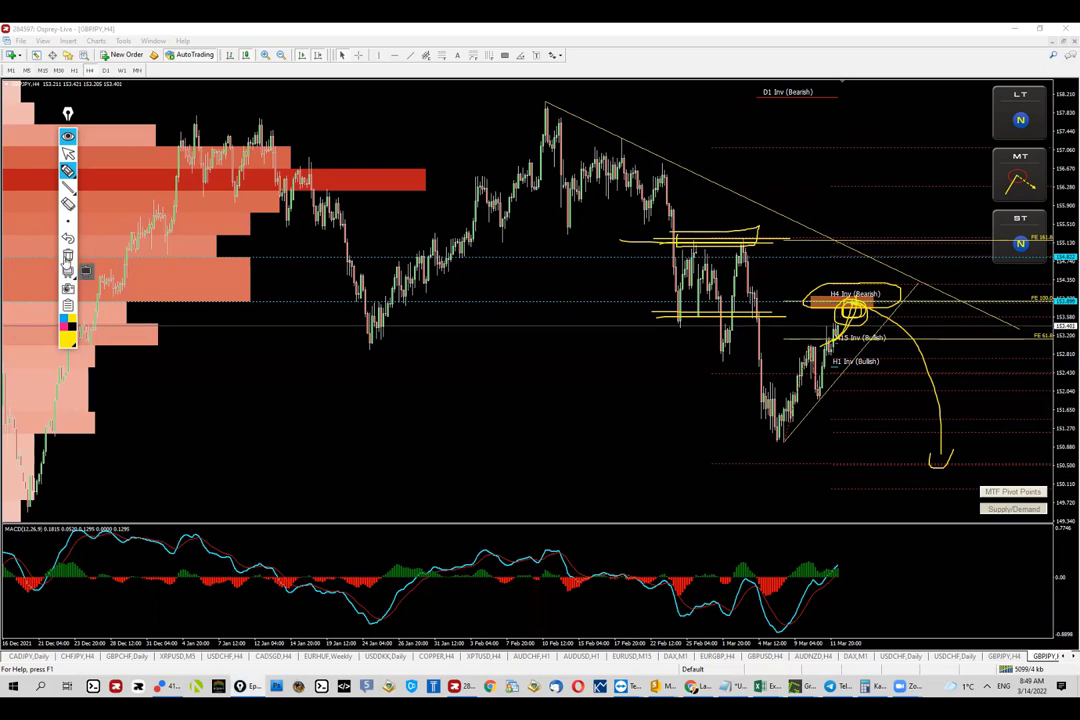
left_click(68, 255)
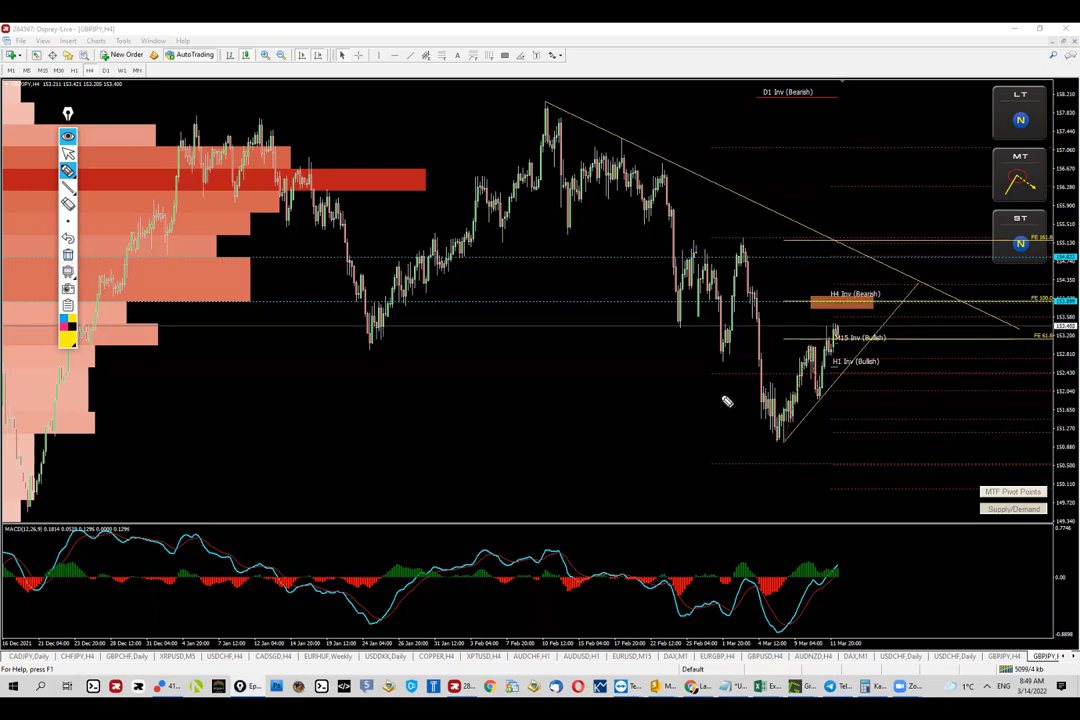
Step: Sketch a cross with a rise into a horizontal level and a drop from it in the empty mid-February area, and clear the sketch
mouse_move(550, 256)
left_mouse_down()
mouse_move(576, 298)
mouse_move(550, 285)
mouse_move(535, 305)
left_mouse_up()
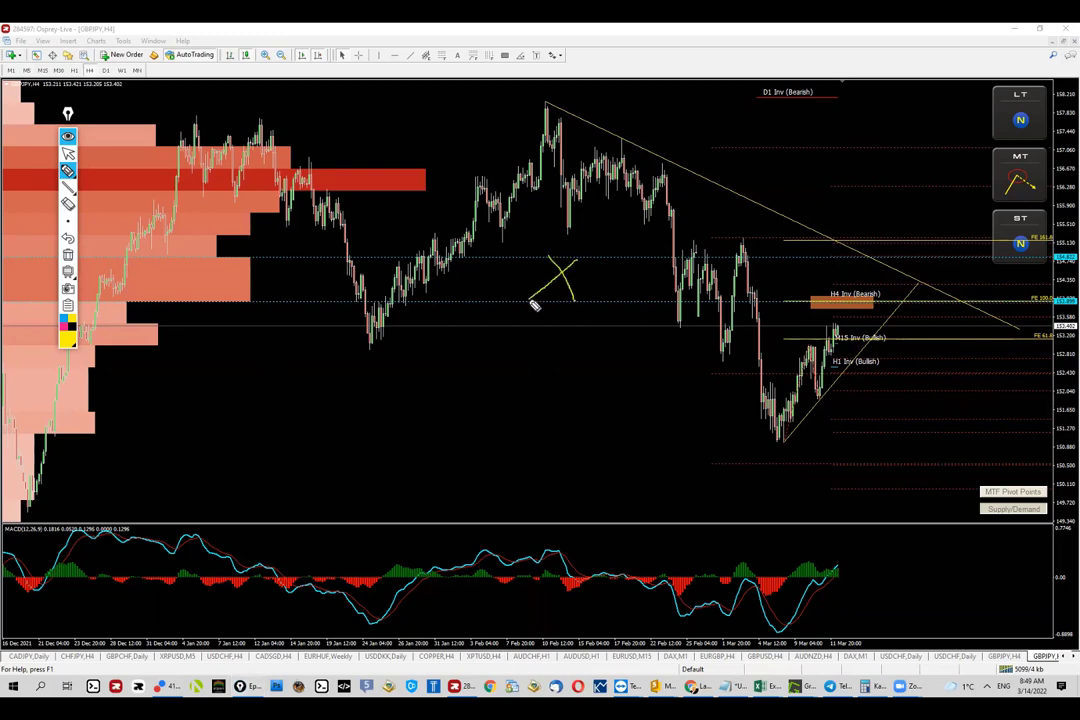
mouse_move(528, 360)
left_mouse_down()
mouse_move(581, 304)
mouse_move(562, 285)
mouse_move(597, 284)
mouse_move(565, 284)
mouse_move(585, 284)
mouse_move(603, 440)
left_mouse_up()
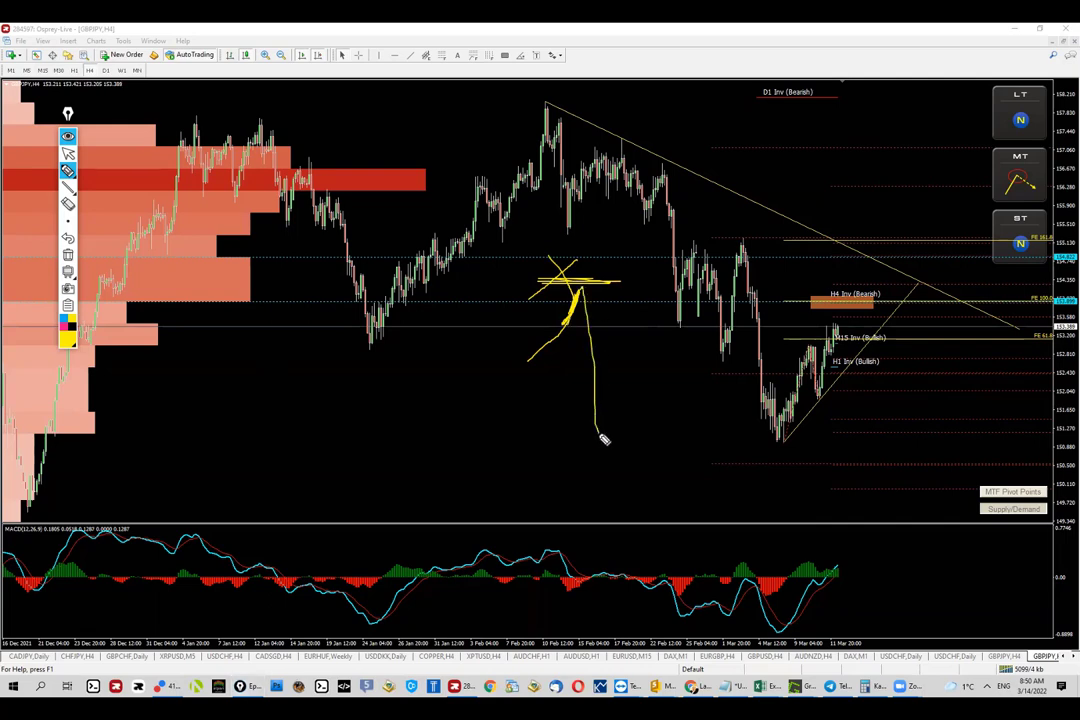
left_click_drag(548, 332, 581, 290)
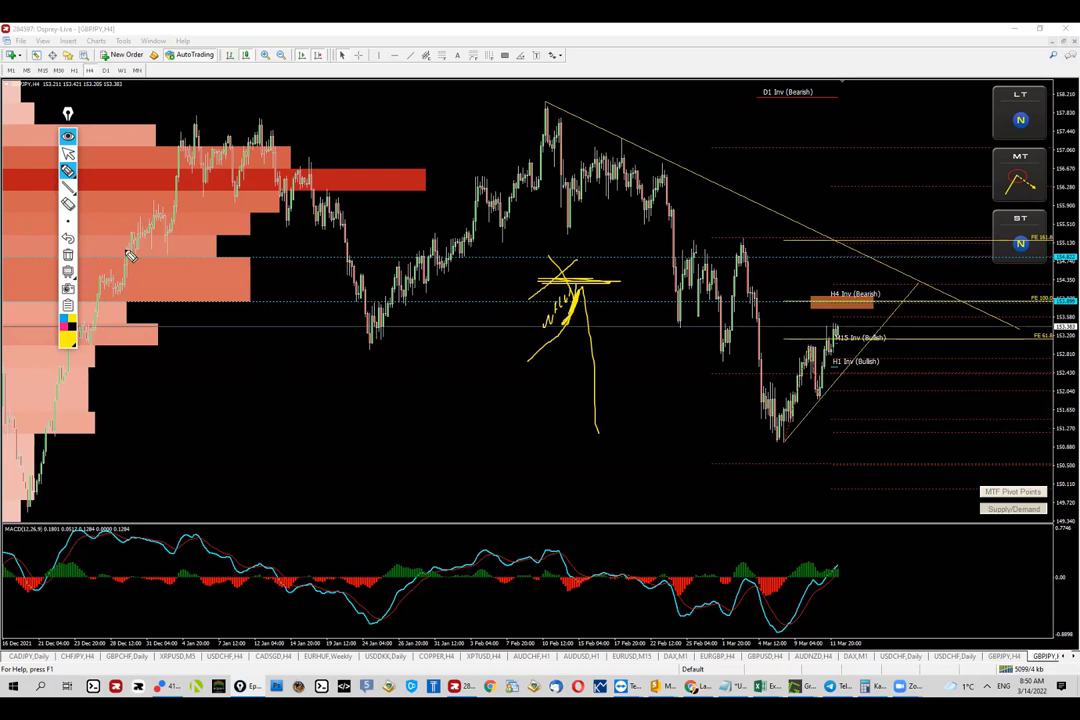
left_click(68, 255)
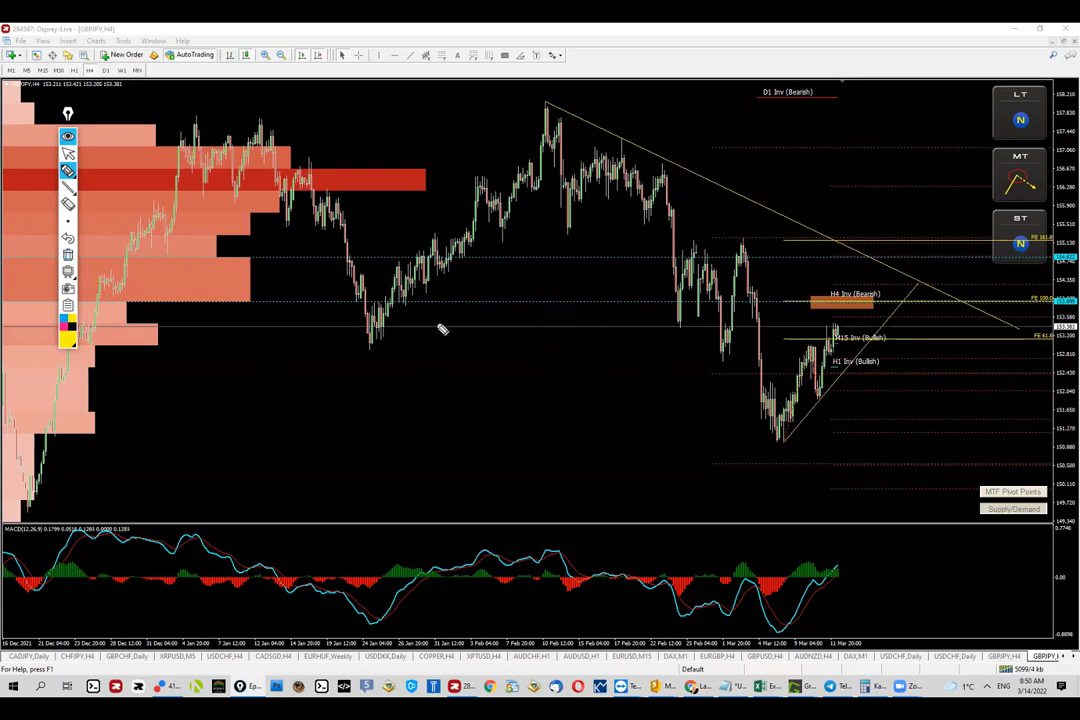
Step: Outline the January drop between about 155.1 and 153.9, and the late-February drop to about 153.3, clearing each outline
mouse_move(340, 242)
left_mouse_down()
mouse_move(363, 282)
mouse_move(345, 305)
mouse_move(338, 243)
mouse_move(350, 241)
left_mouse_up()
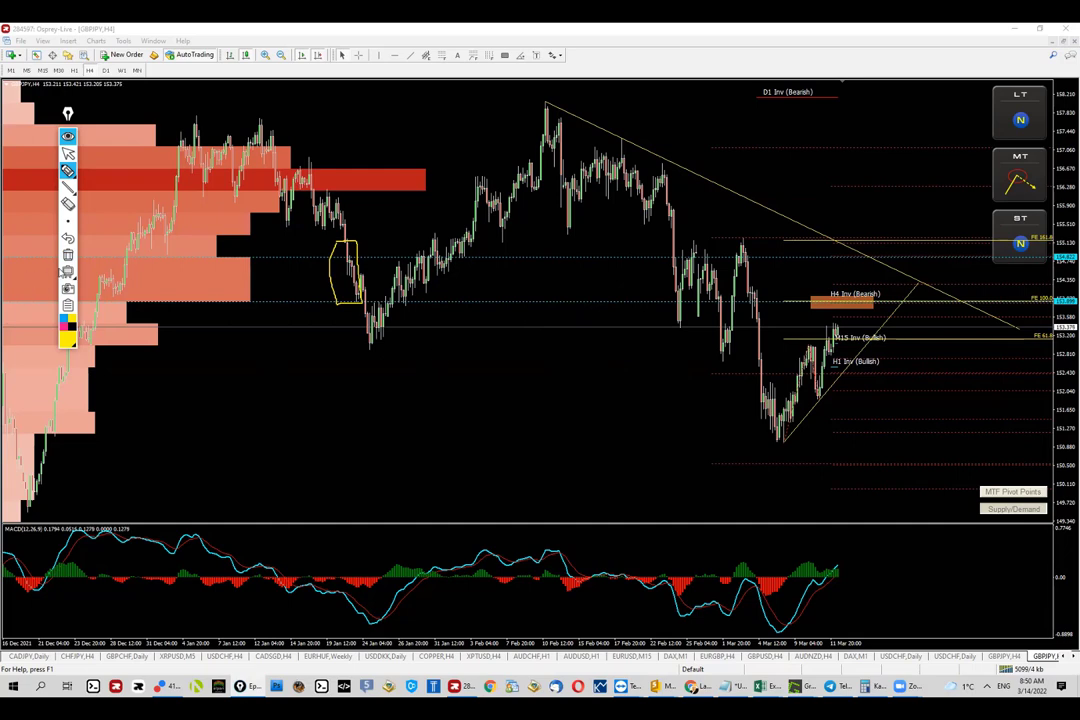
left_click(68, 255)
mouse_move(662, 249)
left_mouse_down()
mouse_move(682, 250)
mouse_move(688, 333)
mouse_move(666, 332)
mouse_move(663, 250)
left_mouse_up()
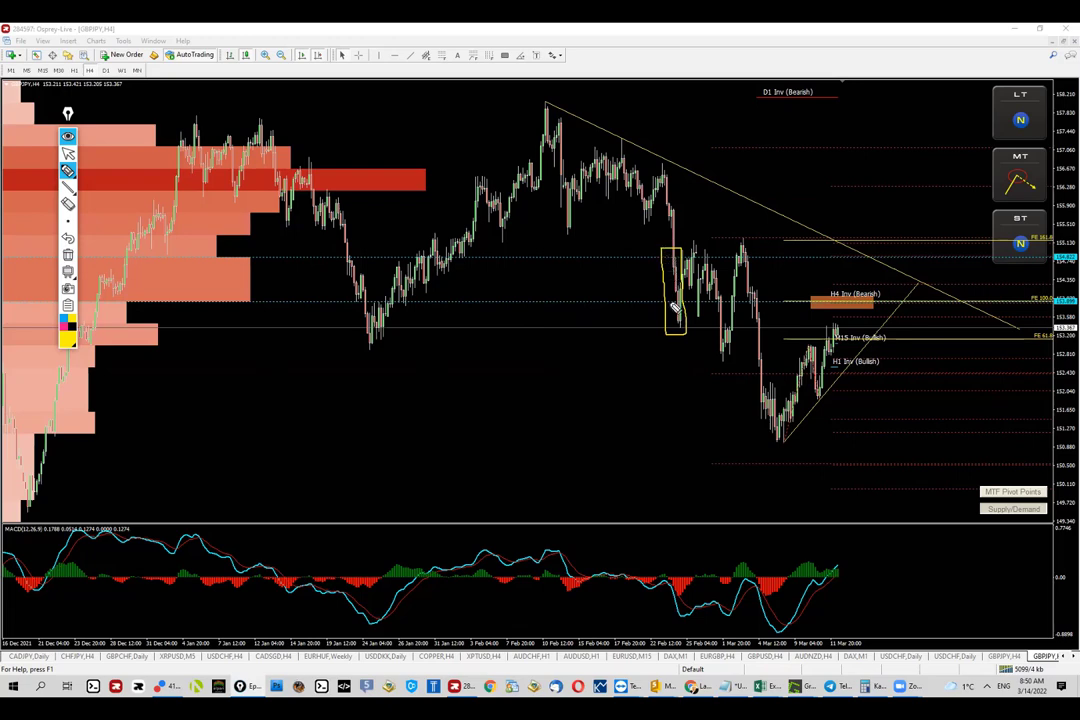
left_click(68, 255)
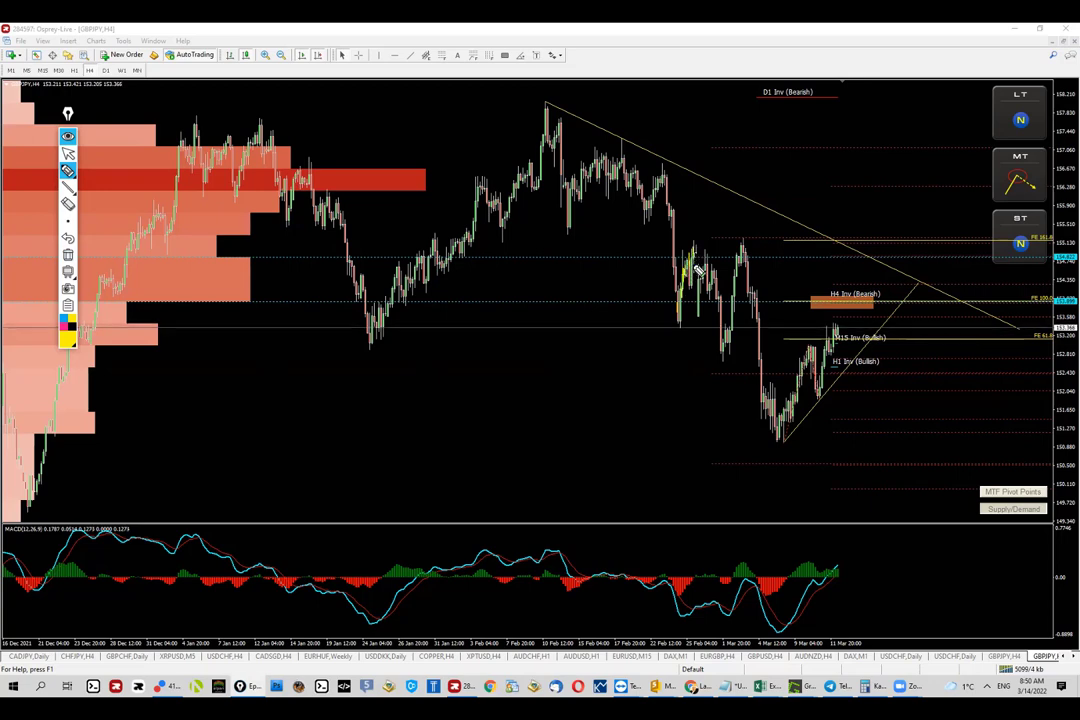
Step: Outline the late-February rebound between about 153.3 and 155.1, and sketch a small rise from the latest price into the orange zone
mouse_move(678, 260)
left_mouse_down()
mouse_move(698, 248)
mouse_move(690, 330)
mouse_move(685, 252)
mouse_move(689, 330)
mouse_move(706, 257)
left_mouse_up()
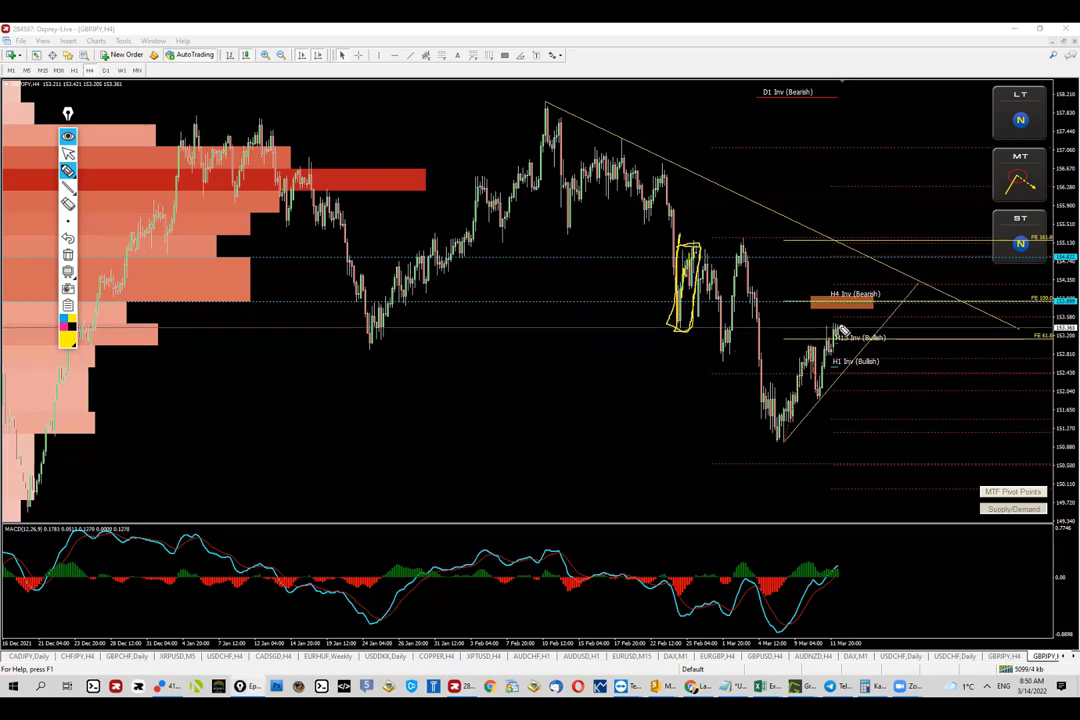
mouse_move(842, 315)
left_mouse_down()
mouse_move(843, 324)
mouse_move(851, 305)
left_mouse_up()
Step: Sketch a short rise meeting a horizontal level and turning into repeated up-and-down swings in the empty early-February area
left_click_drag(420, 394, 468, 394)
mouse_move(443, 457)
left_mouse_down()
mouse_move(468, 446)
mouse_move(487, 383)
mouse_move(484, 413)
mouse_move(476, 400)
left_mouse_up()
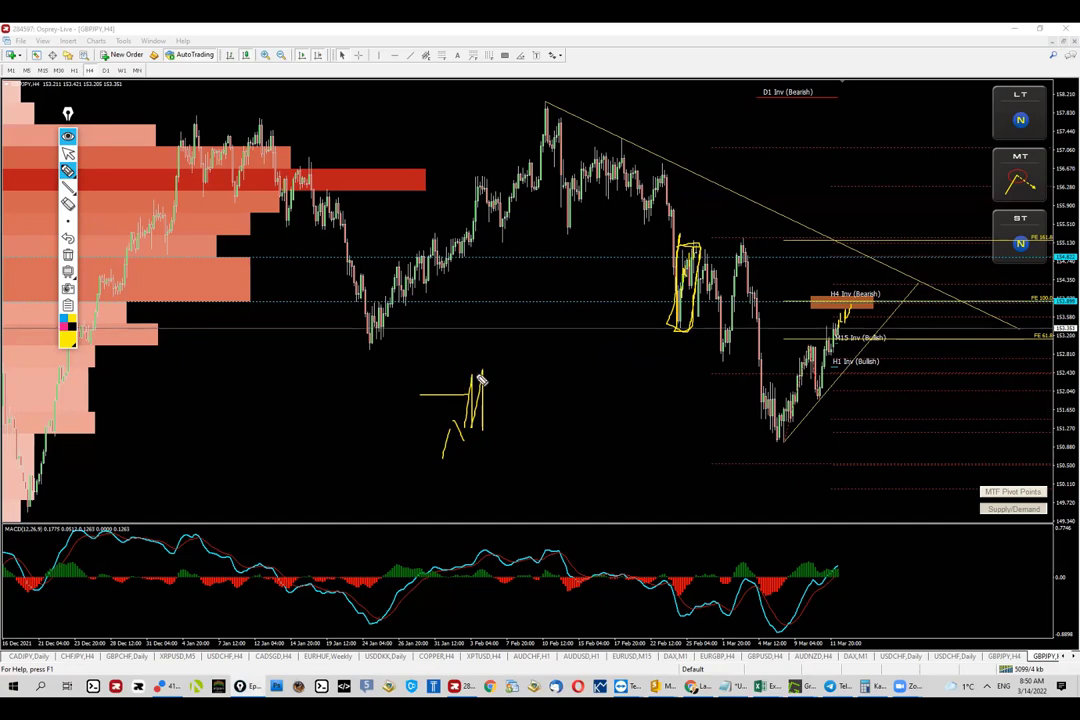
left_click_drag(463, 445, 472, 428)
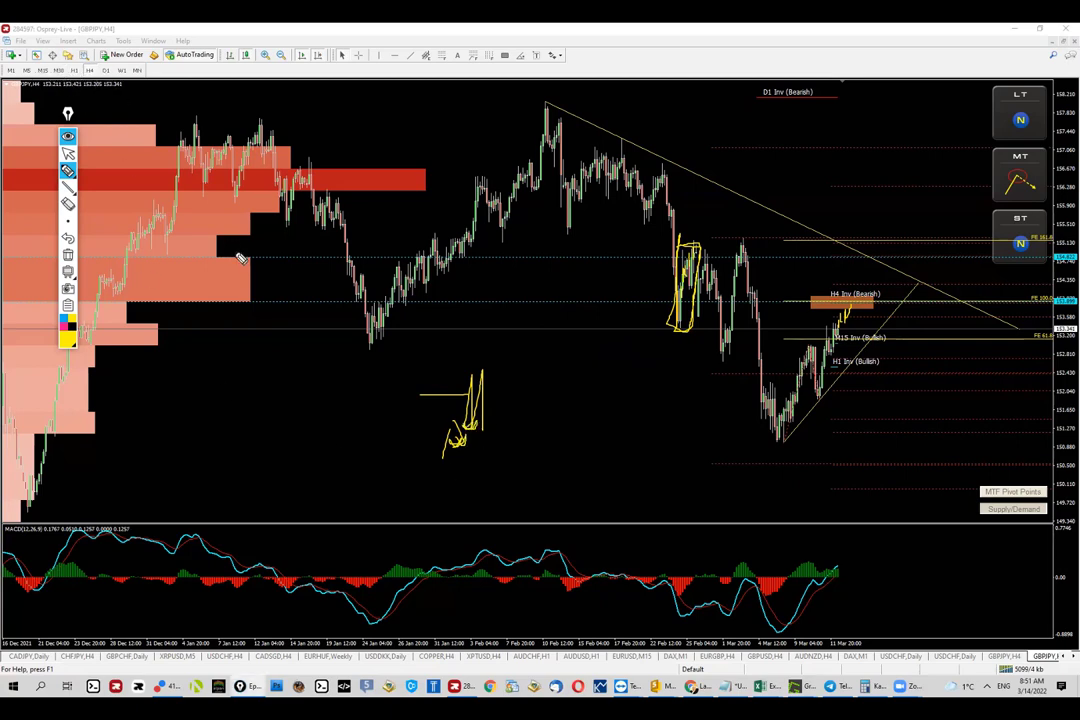
mouse_move(464, 428)
left_mouse_down()
mouse_move(493, 425)
mouse_move(497, 381)
mouse_move(499, 432)
mouse_move(509, 405)
left_mouse_up()
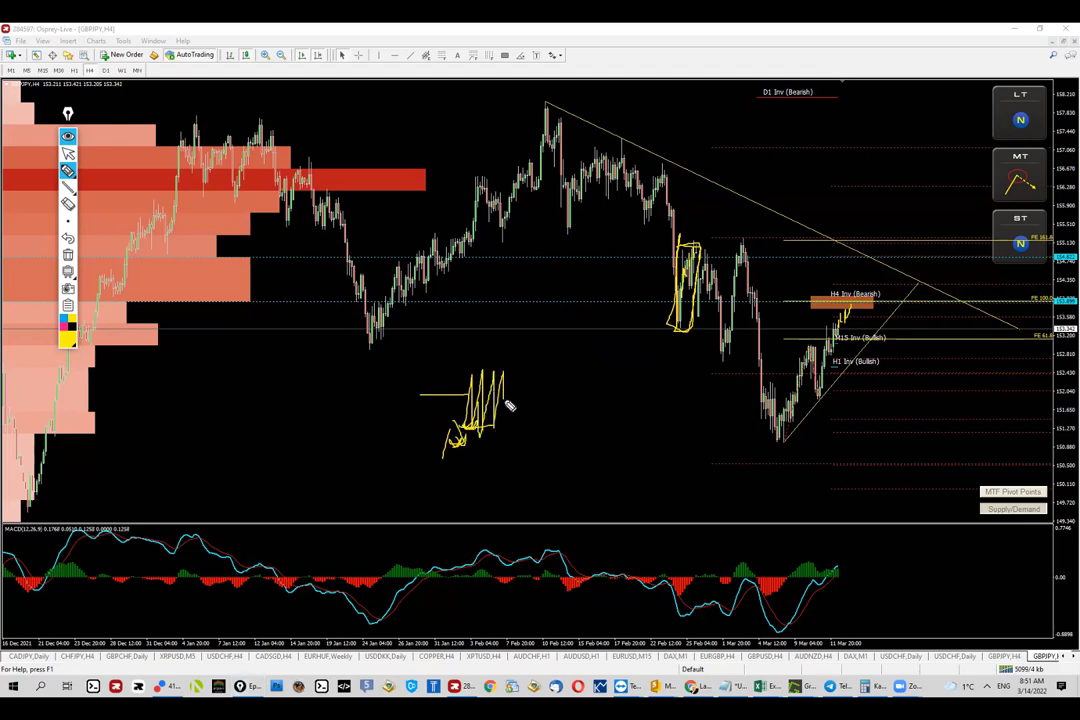
Step: Sketch a stepped uptrend beside the swing example and mark its pullback lows with short lines
left_click_drag(538, 507, 628, 270)
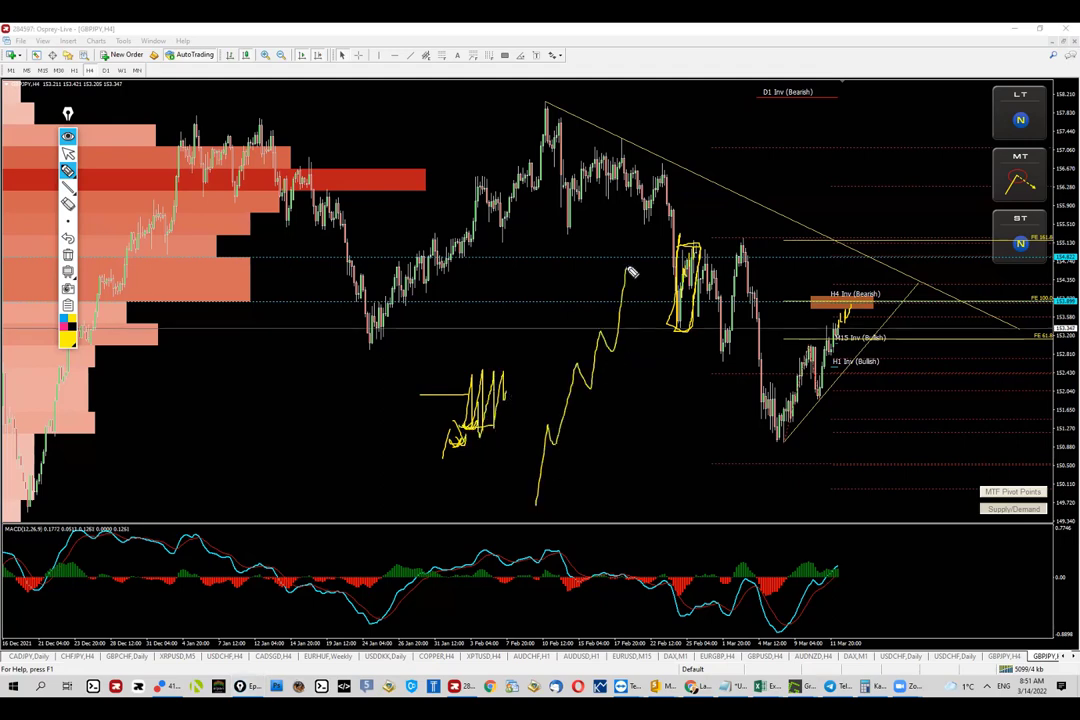
left_click_drag(552, 446, 575, 439)
left_click_drag(580, 390, 628, 355)
Step: Sketch a price range between two horizontal lines, highlight its lows, and add a downward arrow onto its upper line
mouse_move(591, 506)
left_mouse_down()
mouse_move(615, 418)
mouse_move(627, 494)
mouse_move(639, 424)
mouse_move(646, 482)
mouse_move(653, 406)
left_mouse_up()
mouse_move(659, 456)
left_mouse_down()
mouse_move(682, 410)
mouse_move(682, 494)
mouse_move(722, 491)
left_mouse_up()
left_click_drag(712, 412, 597, 412)
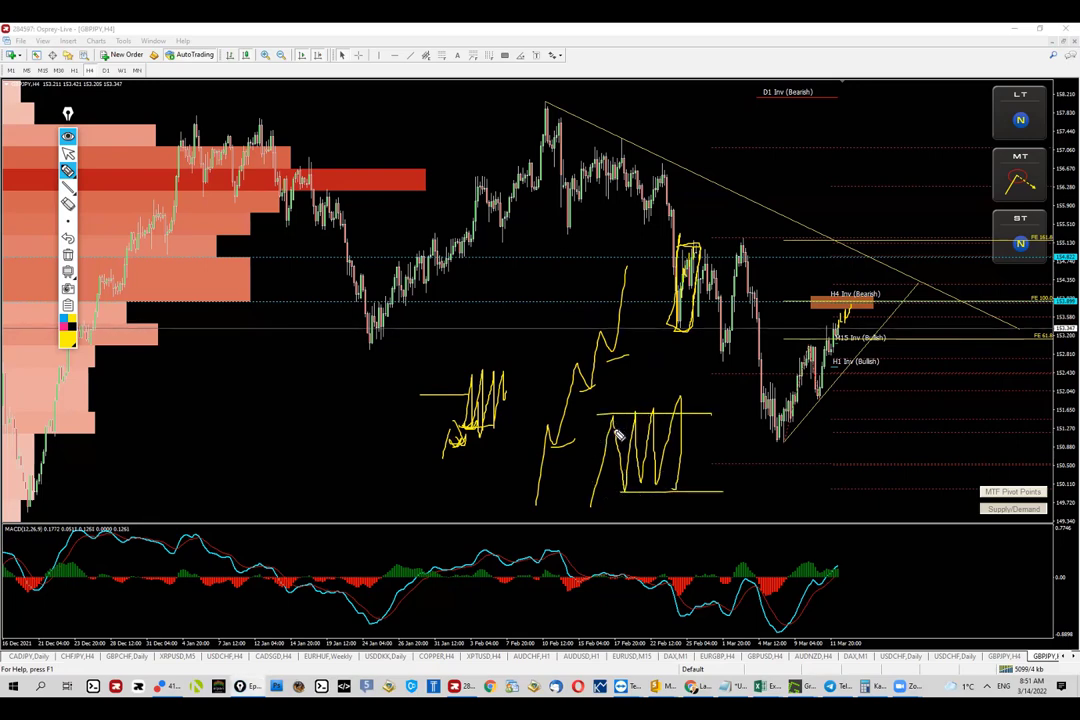
mouse_move(622, 495)
left_mouse_down()
mouse_move(606, 488)
mouse_move(645, 497)
left_mouse_up()
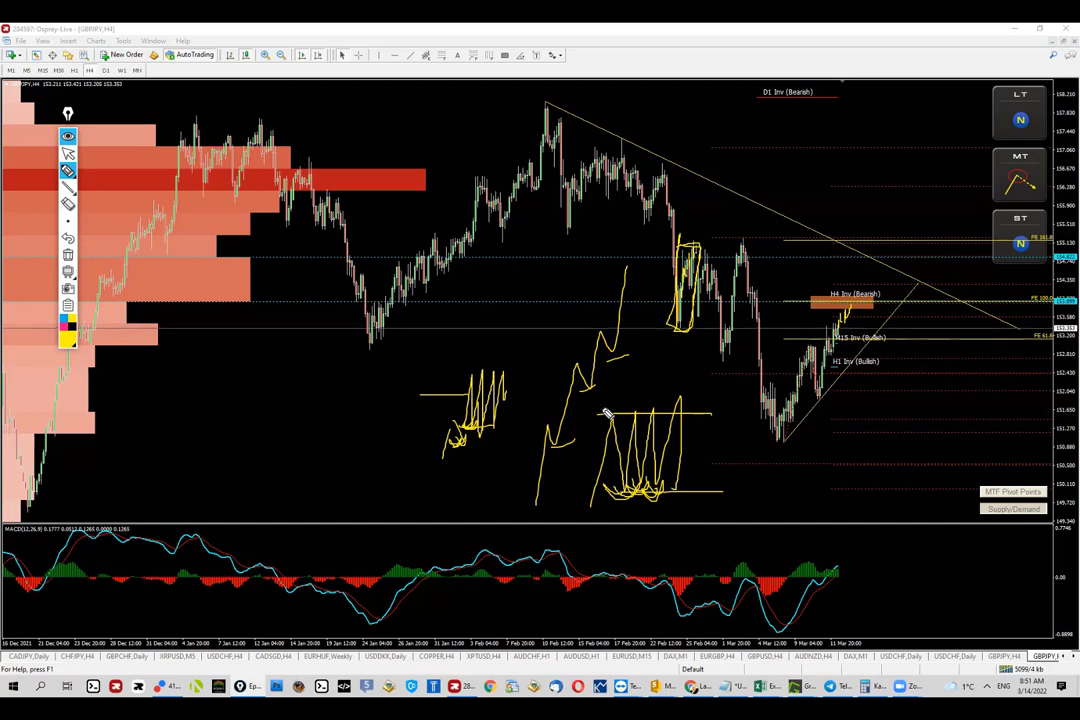
left_click_drag(644, 321, 649, 398)
mouse_move(640, 393)
left_mouse_down()
mouse_move(653, 411)
mouse_move(666, 390)
left_mouse_up()
Step: Sketch a projected fall from the orange zone to about 150.8, clear all annotations, and leave drawing mode
mouse_move(915, 290)
left_mouse_down()
mouse_move(920, 357)
mouse_move(958, 400)
left_mouse_up()
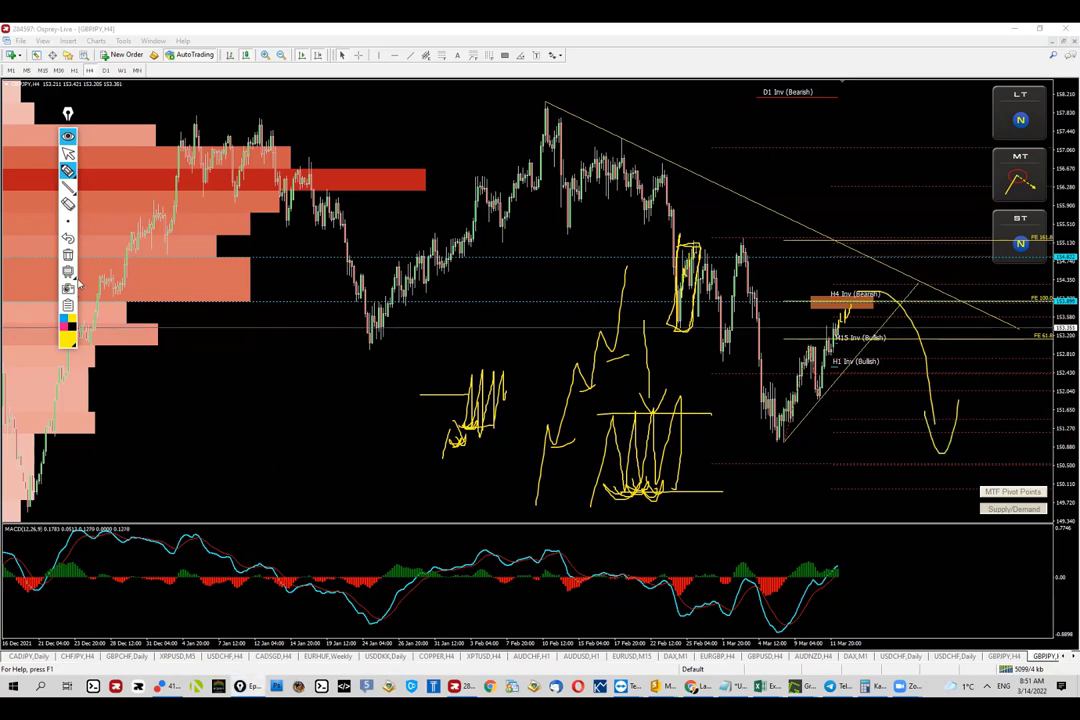
left_click(68, 254)
left_click(68, 152)
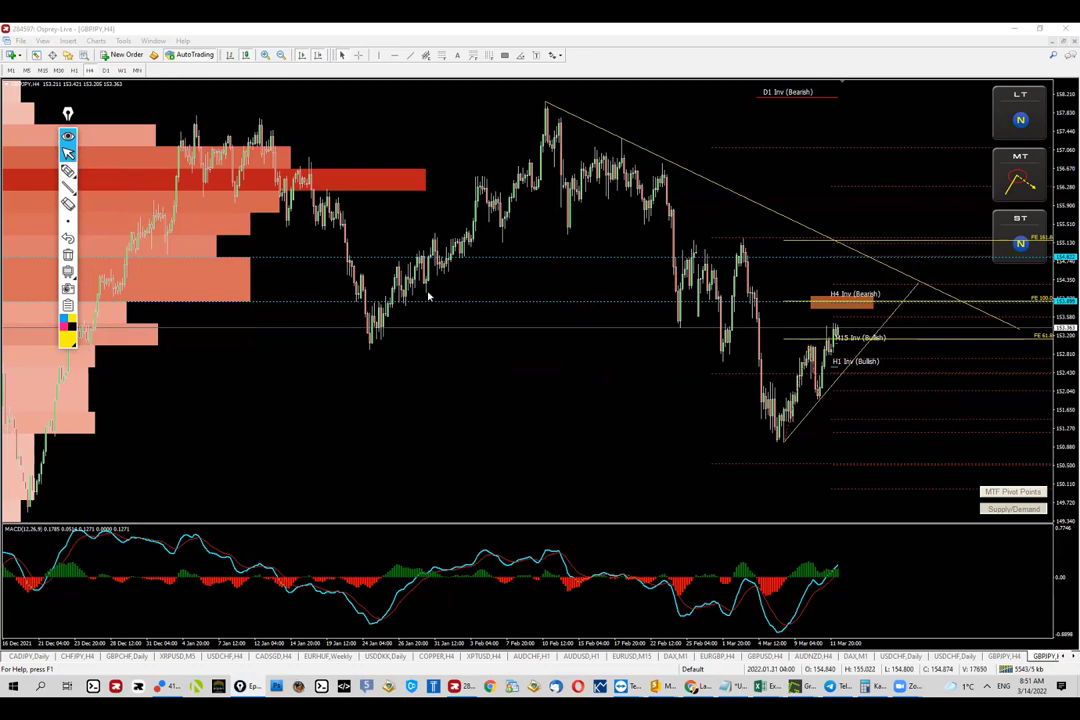